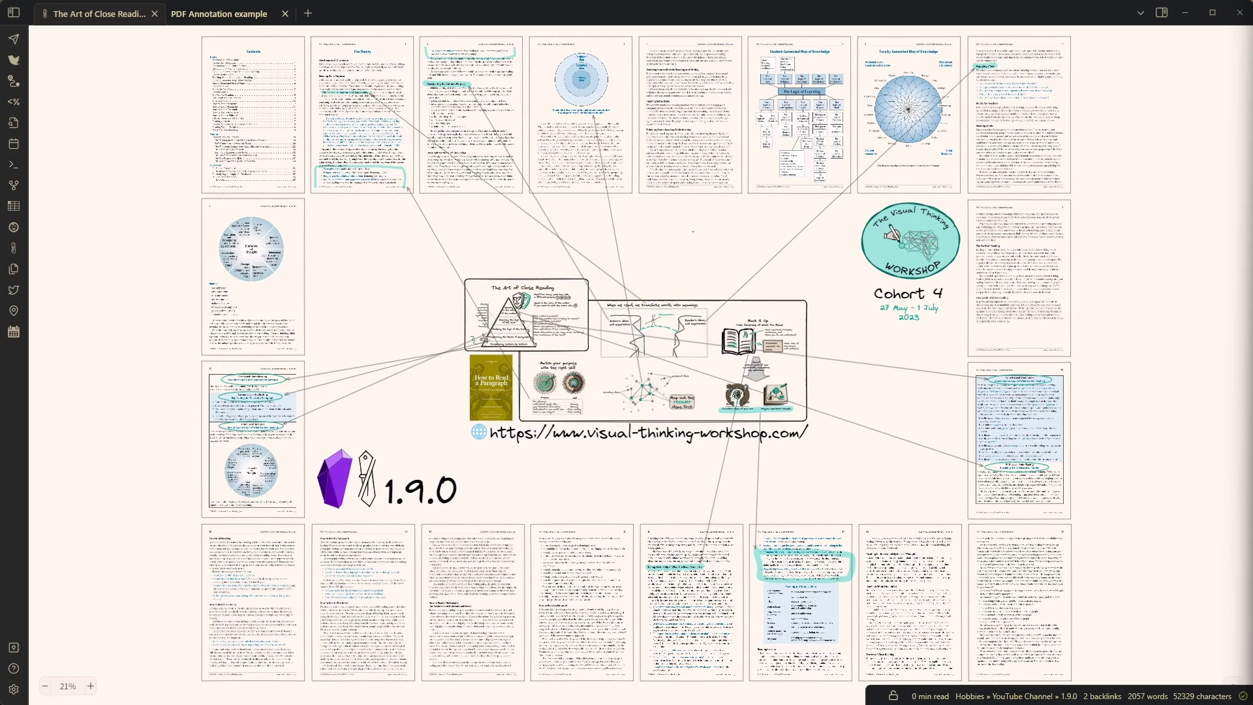
# - Zoom and pan around 'The Art of Close Reading' canvas to survey the annotated pages
pyautogui.scroll(5, 483, 405)
pyautogui.scroll(5, 491, 394)
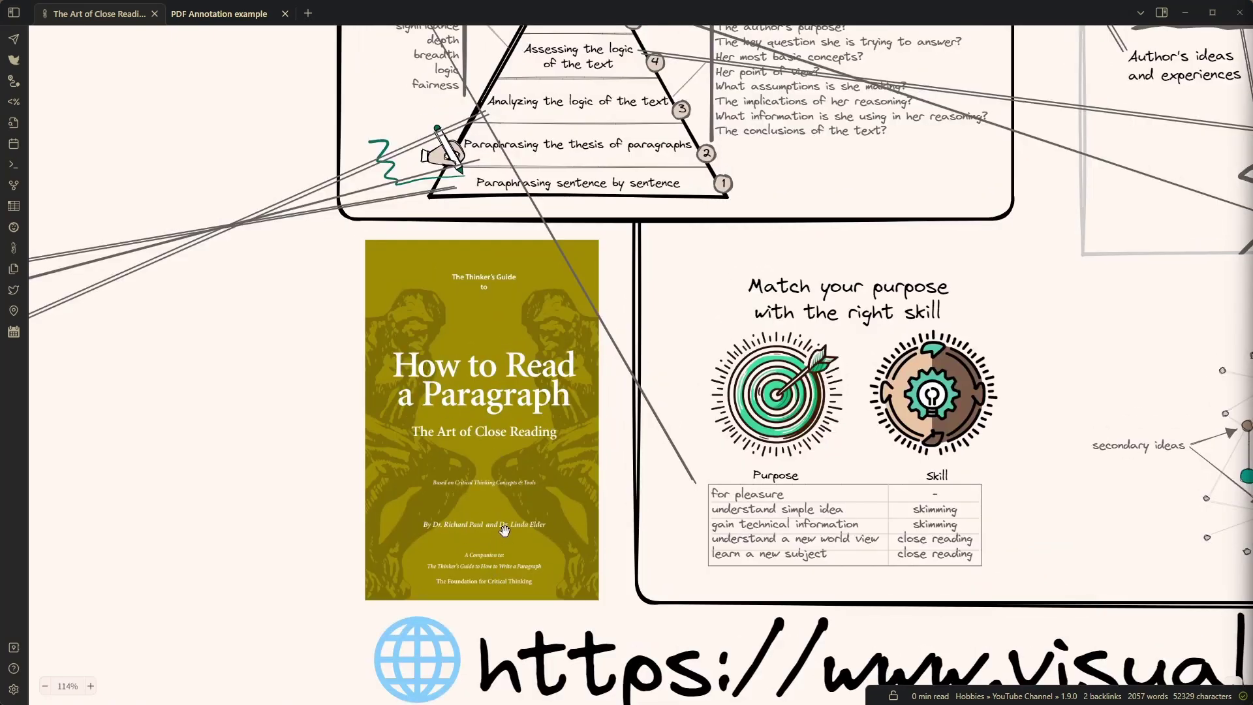
pyautogui.scroll(-15, 504, 531)
pyautogui.moveTo(590, 574); pyautogui.dragTo(601, 413)
pyautogui.scroll(3, 503, 308)
pyautogui.scroll(2, 503, 308)
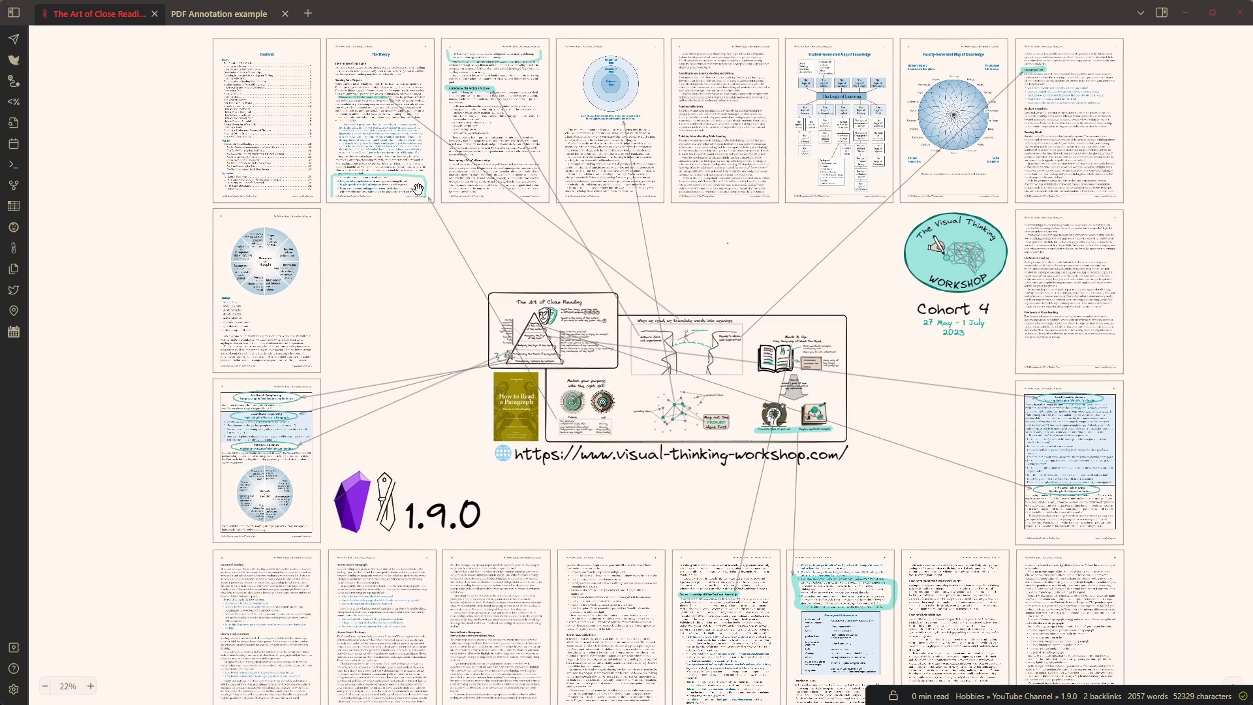
pyautogui.scroll(10, 368, 99)
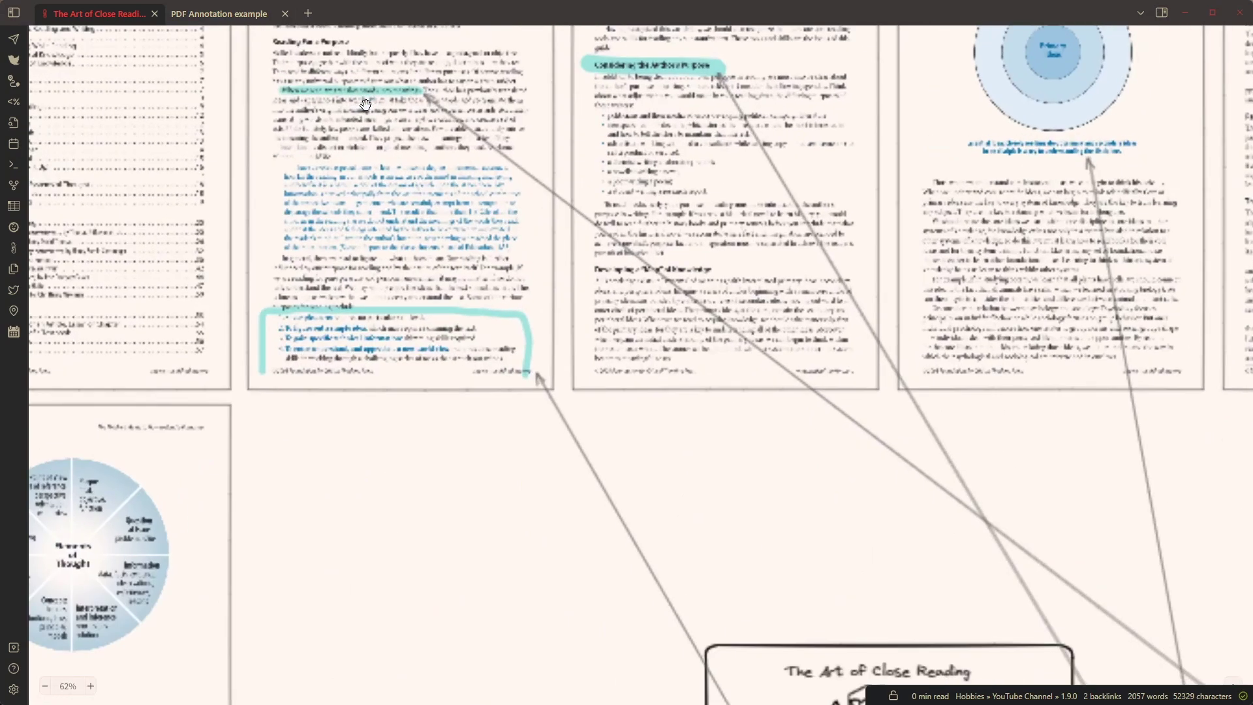
pyautogui.scroll(1, 367, 99)
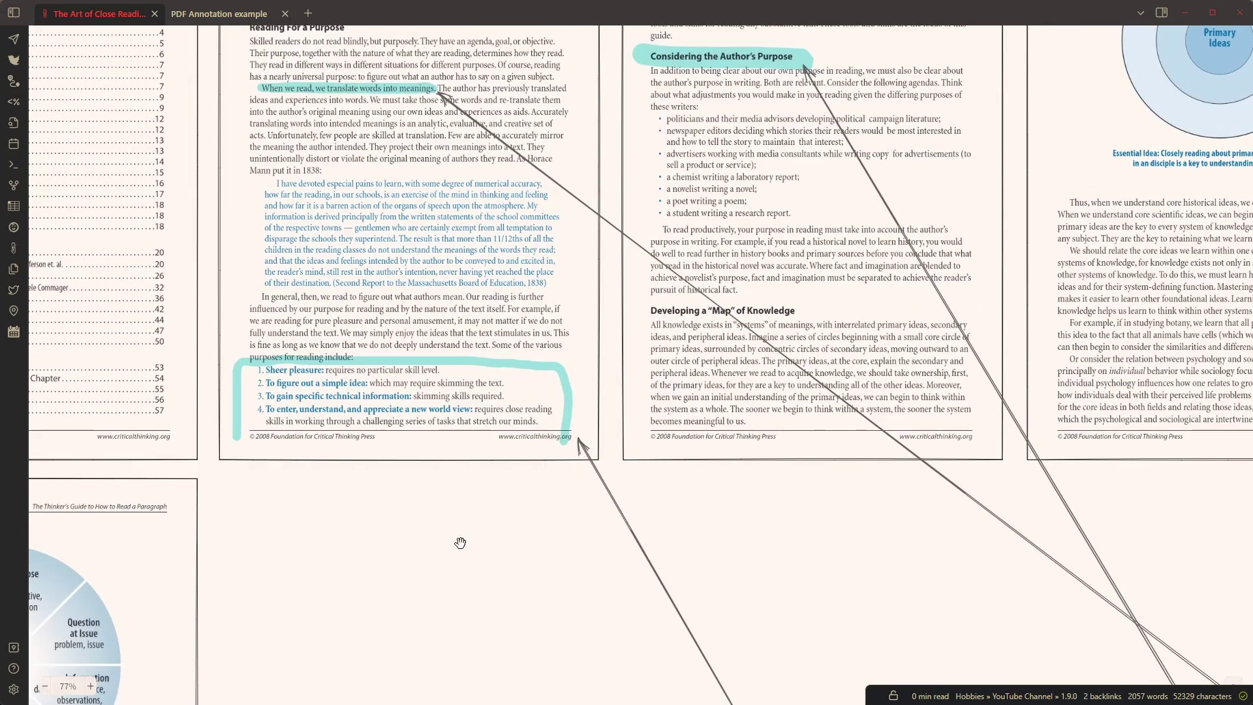
pyautogui.scroll(-8, 424, 581)
pyautogui.scroll(-5, 425, 492)
pyautogui.hscroll(-4, 425, 492)
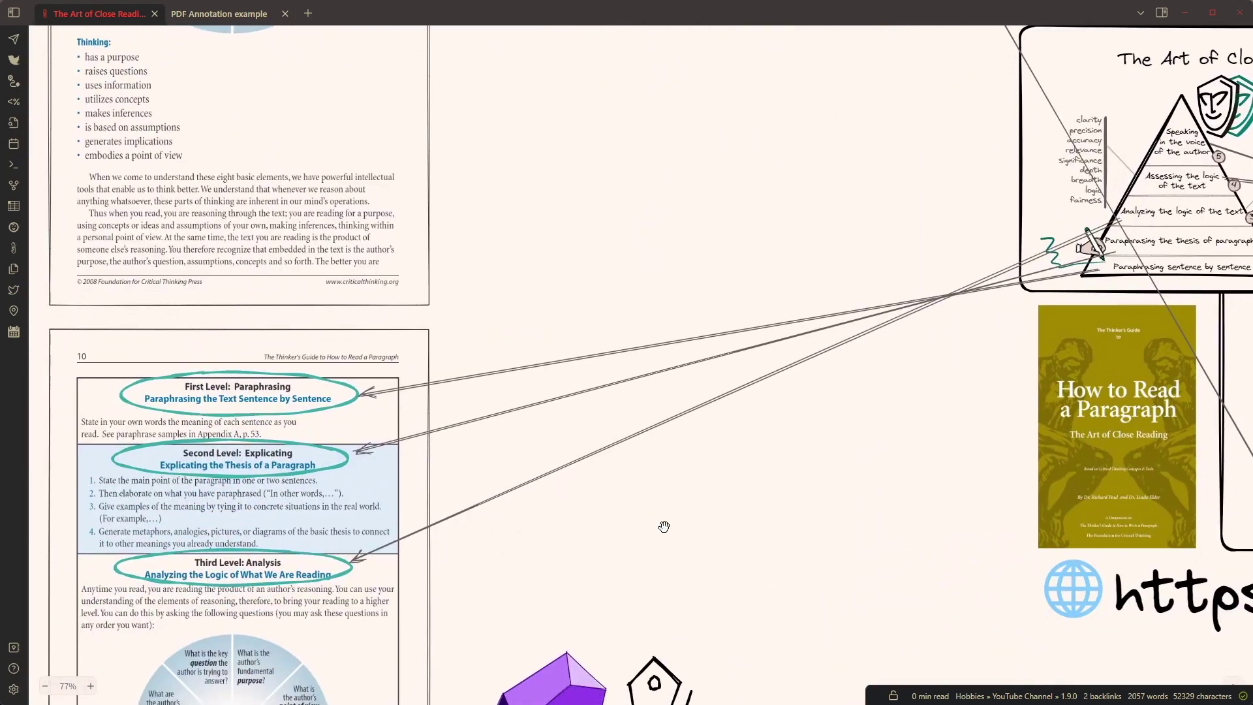
pyautogui.scroll(-2, 726, 457)
pyautogui.hscroll(2, 726, 456)
pyautogui.scroll(-5, 565, 349)
pyautogui.hscroll(5, 565, 349)
pyautogui.scroll(-6, 755, 366)
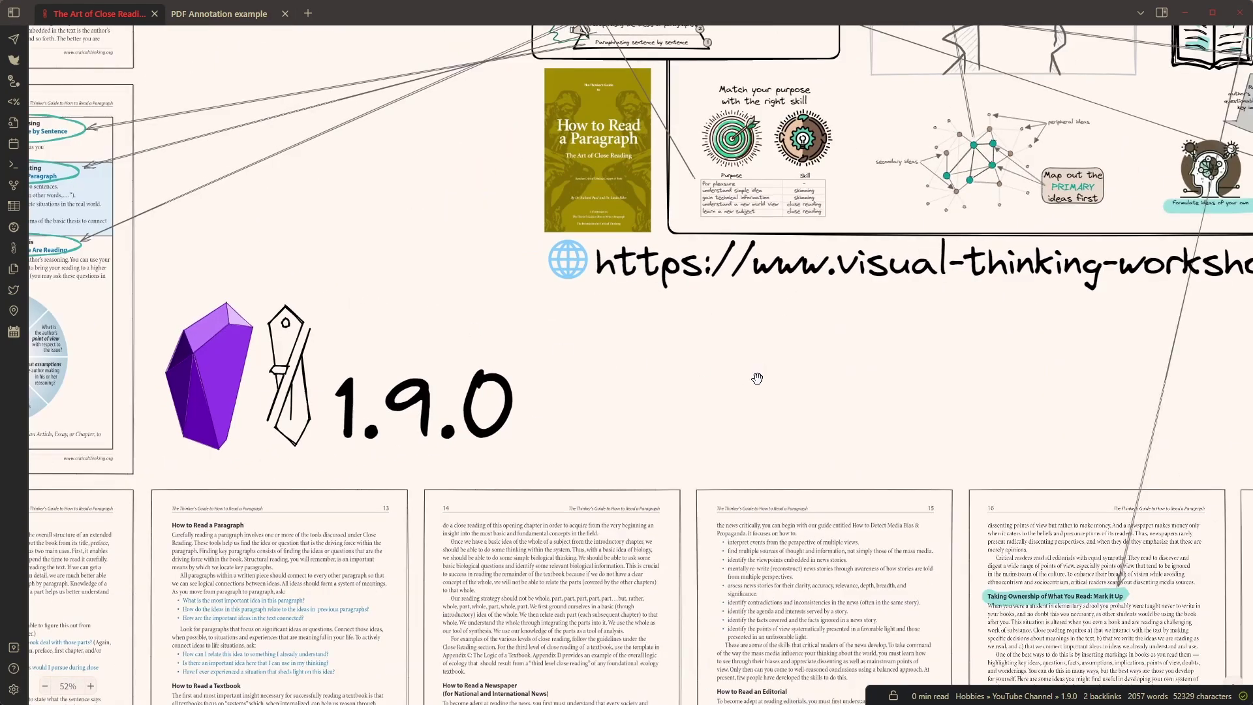
pyautogui.scroll(-2, 760, 393)
pyautogui.scroll(-1, 1044, 439)
pyautogui.hscroll(6, 1043, 439)
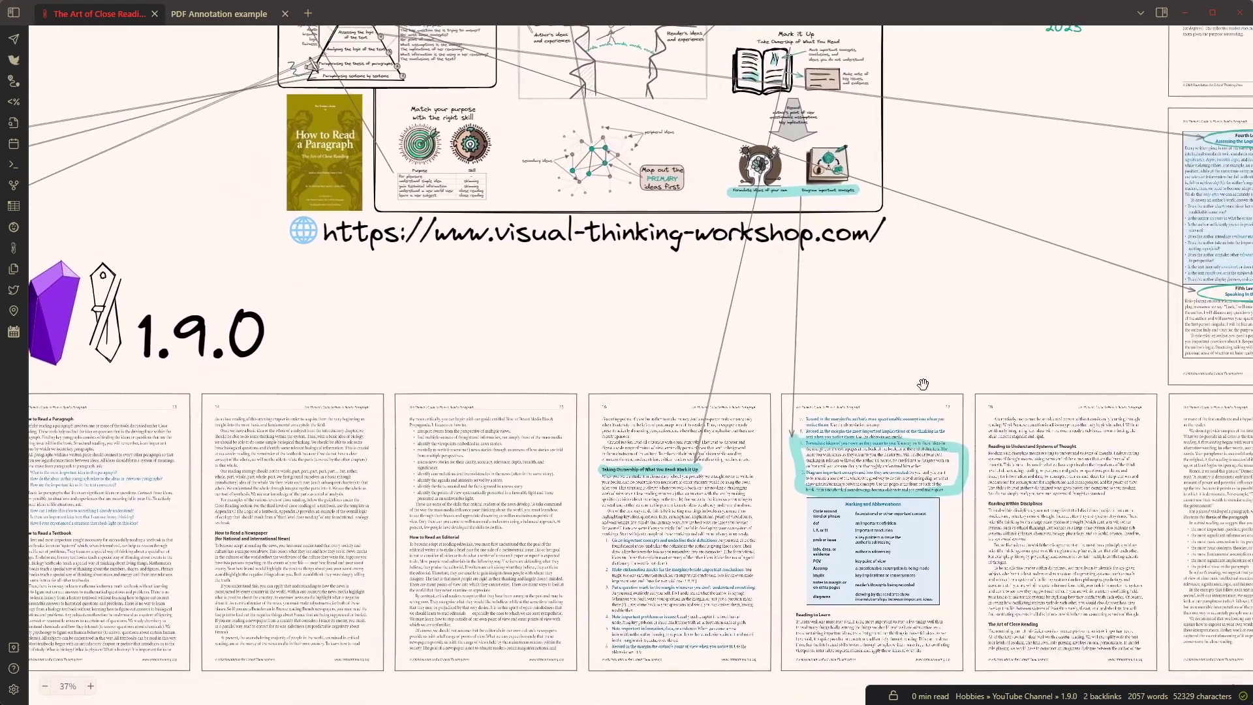
# - From the PDF Annotation example note, open the embedded excerpt's source drawing and zoom out to its pages
pyautogui.click(207, 17)
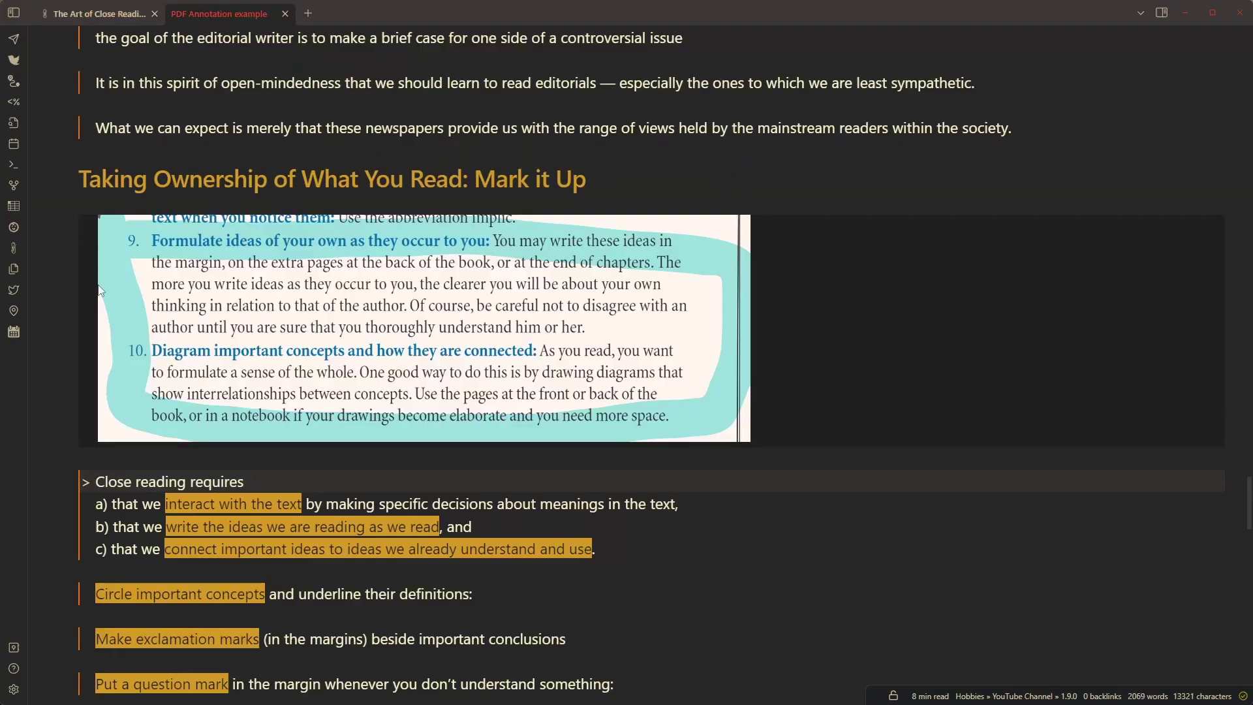
pyautogui.keyDown('ctrl'); pyautogui.click(549, 331); pyautogui.keyUp('ctrl')
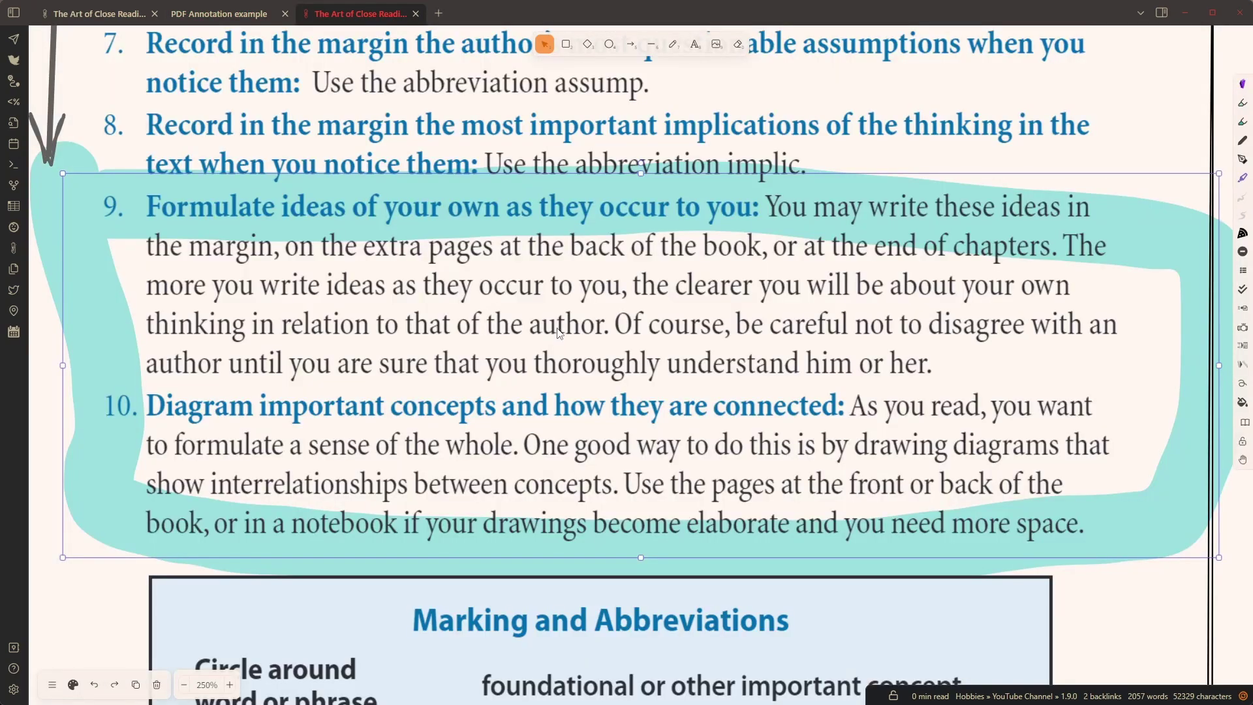
pyautogui.scroll(-10, 549, 334)
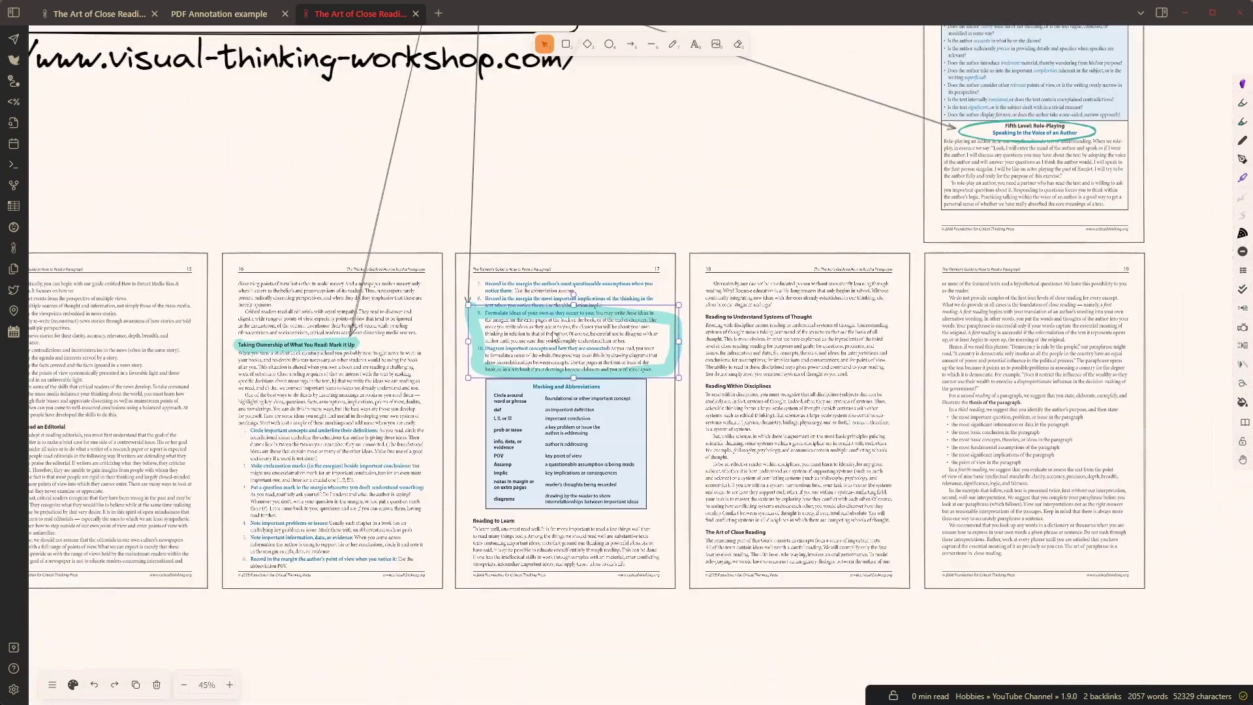
pyautogui.scroll(-2, 561, 348)
pyautogui.scroll(10, 562, 215)
pyautogui.hscroll(-1, 764, 597)
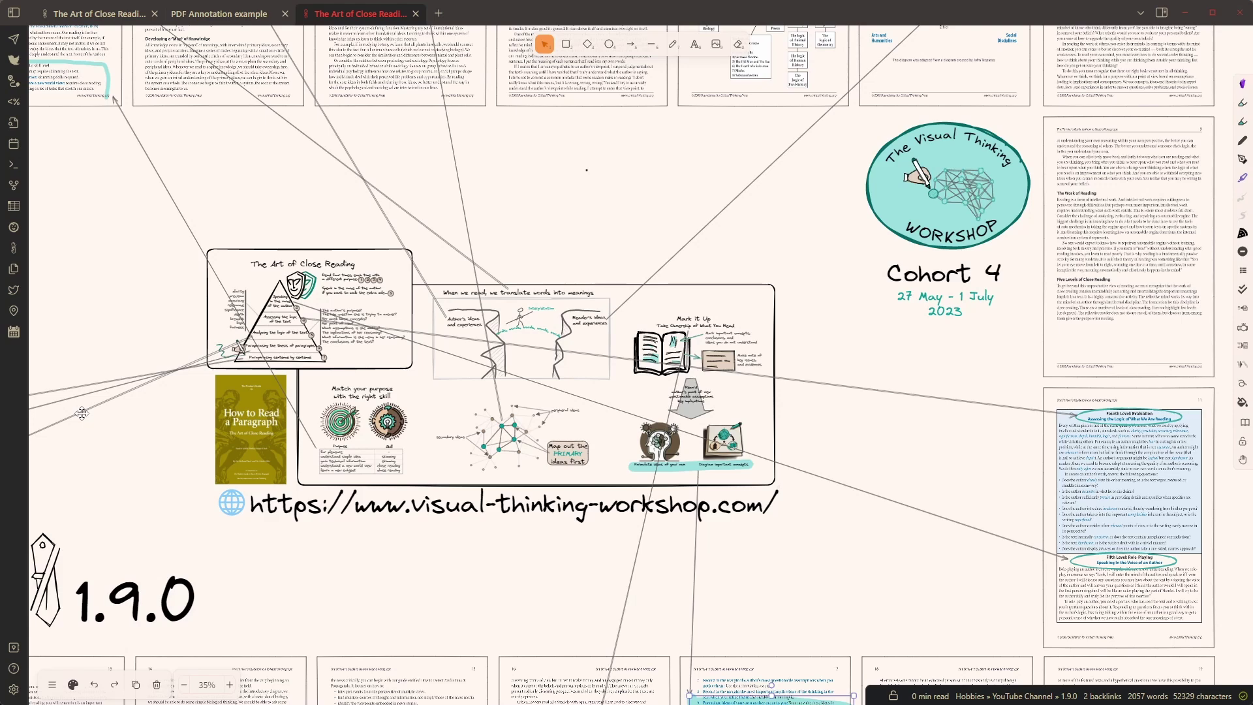
# - Bring the empty Drawing 2023-05-09 18.19 window forward and show its Tools panel
pyautogui.hotkey('alt', 'Tab')
pyautogui.hotkey('alt', 'Tab')
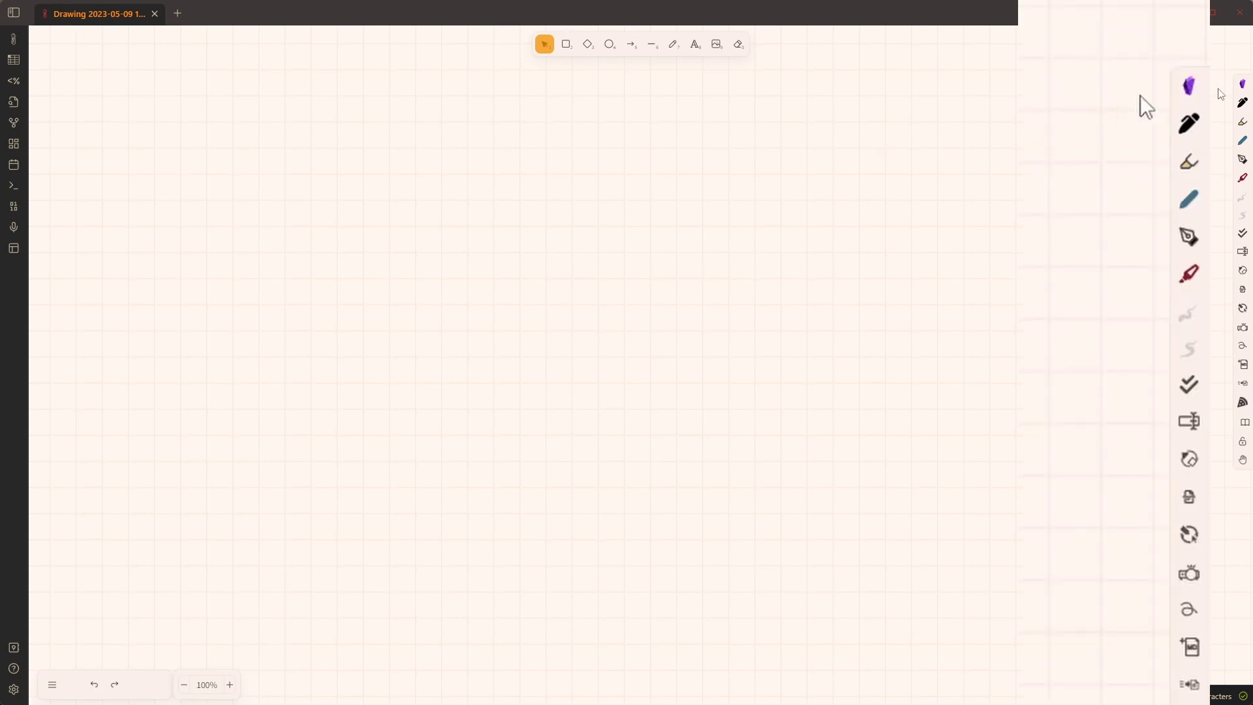
pyautogui.click(1241, 85)
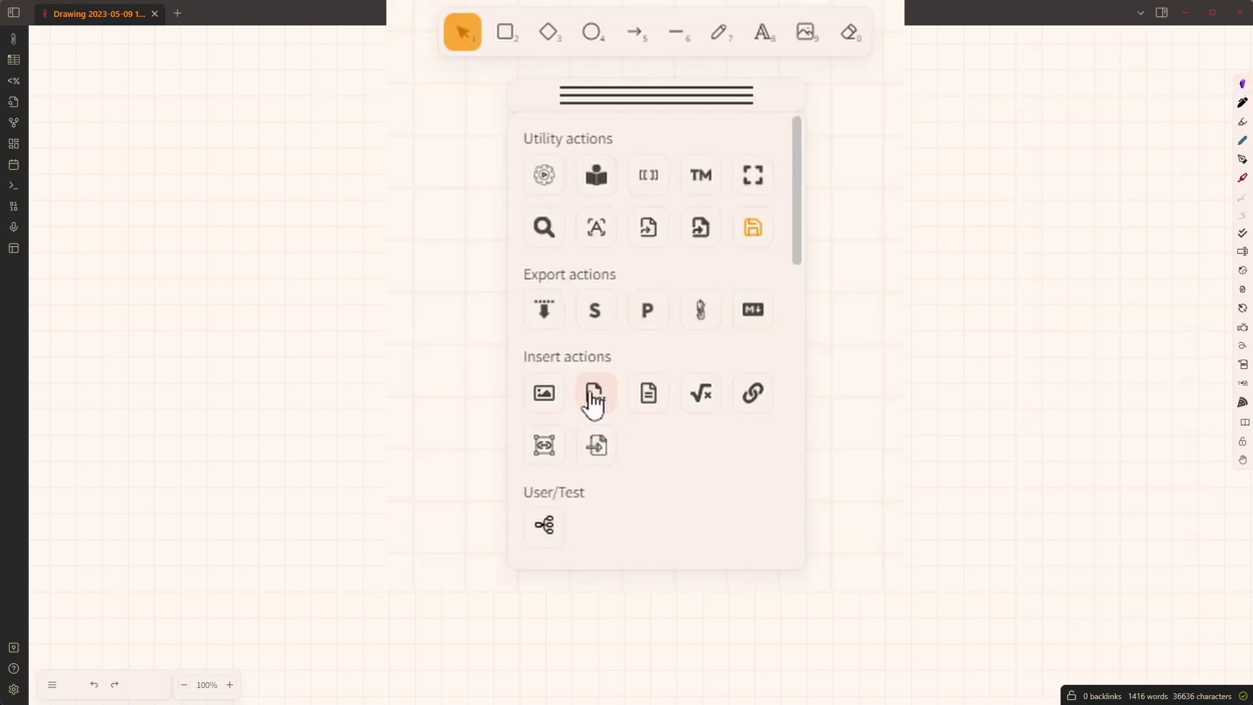
# - In Insert PDF, choose Books/How to Read a Paragraph.pdf and enter pages 3,5-23
pyautogui.click(613, 225)
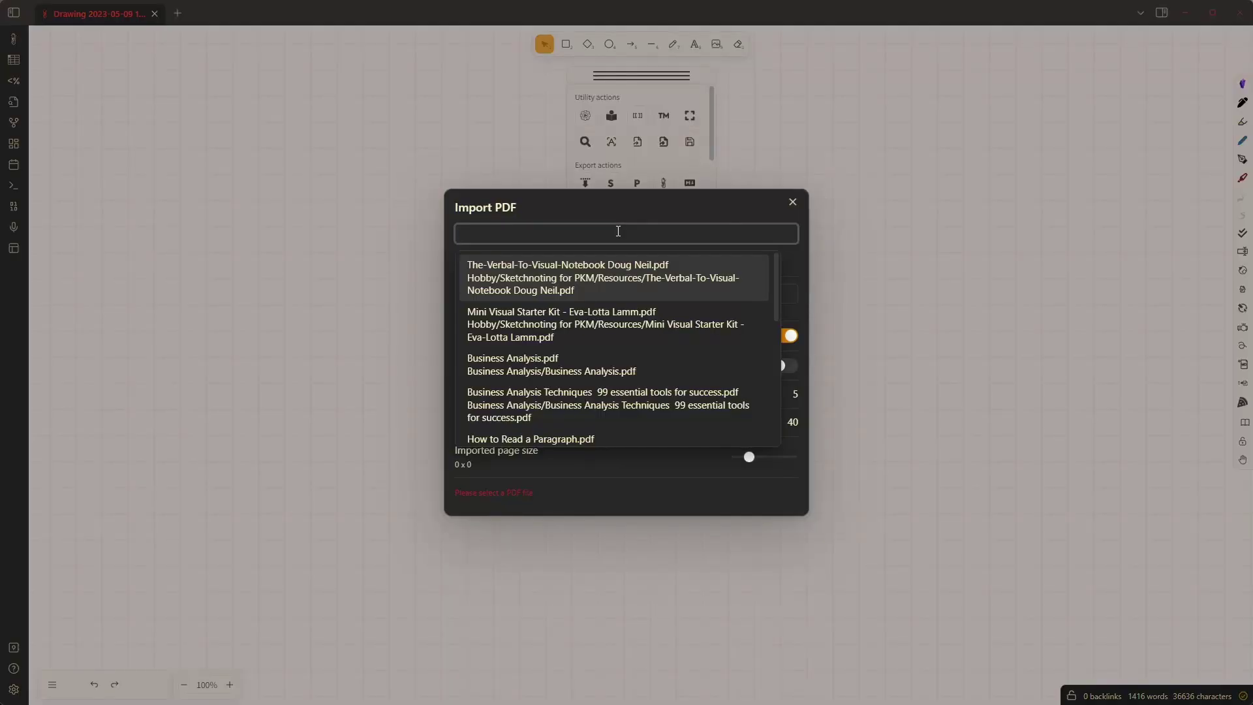
pyautogui.write('howt')
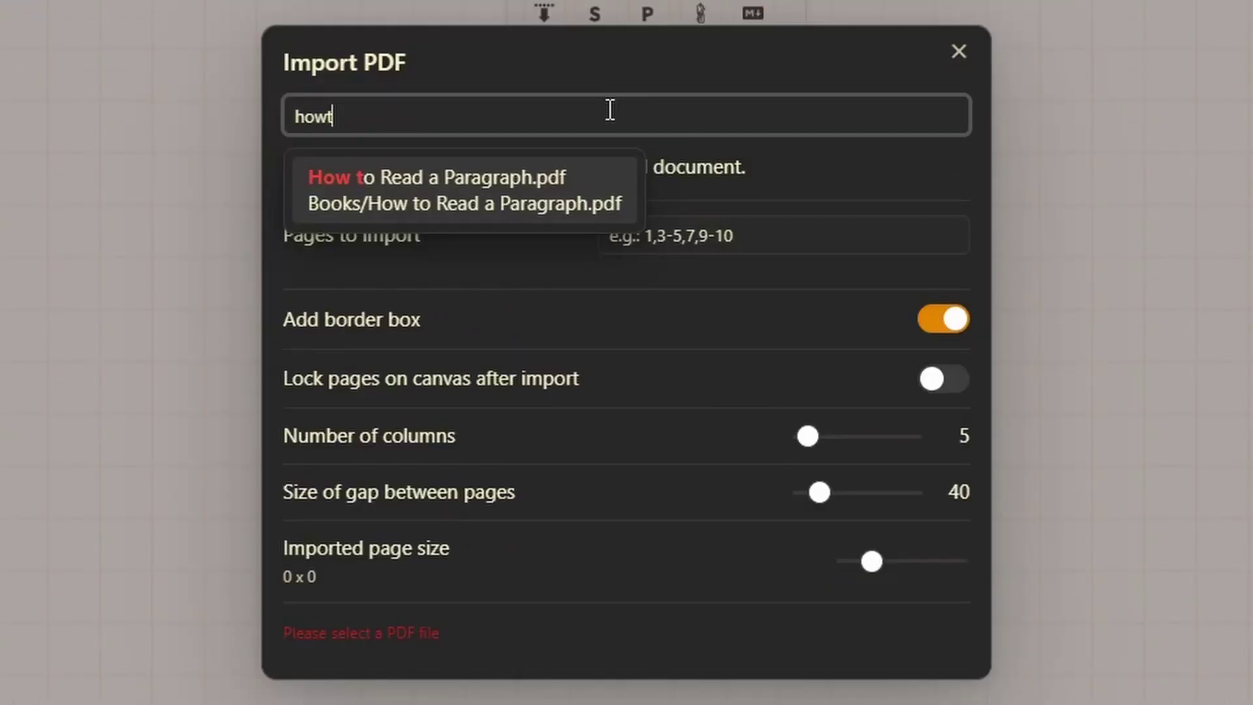
pyautogui.click(558, 189)
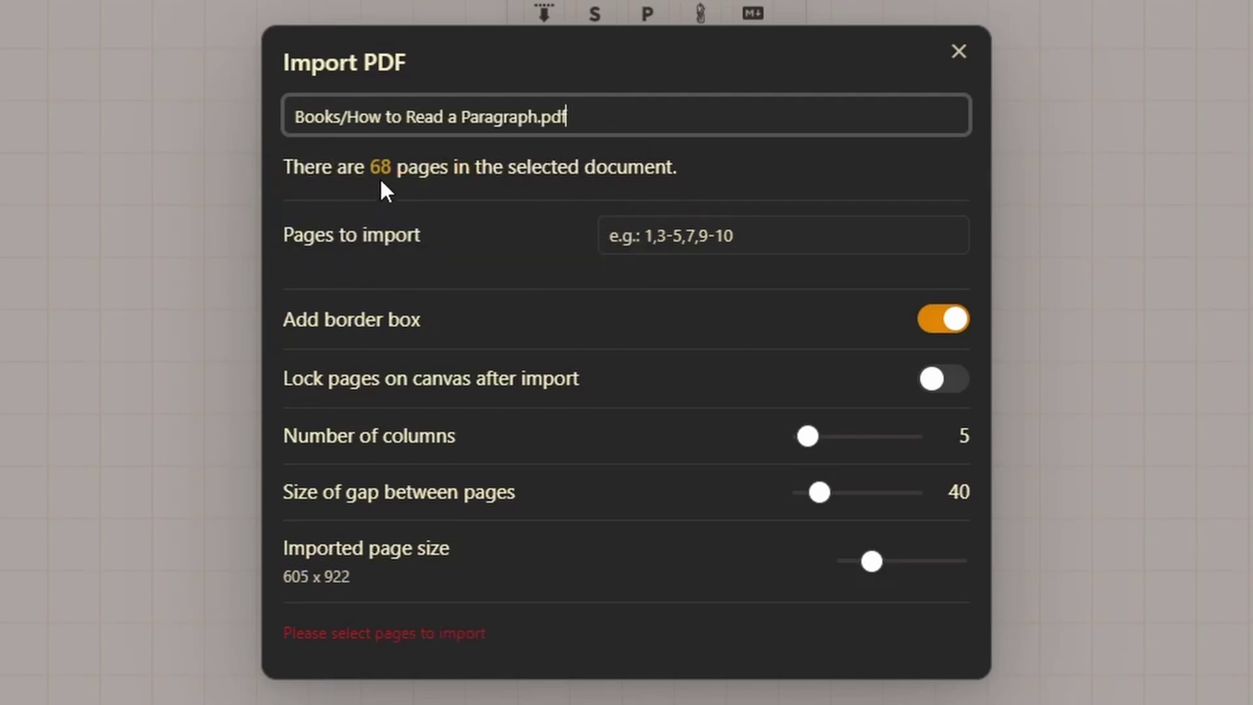
pyautogui.click(763, 233)
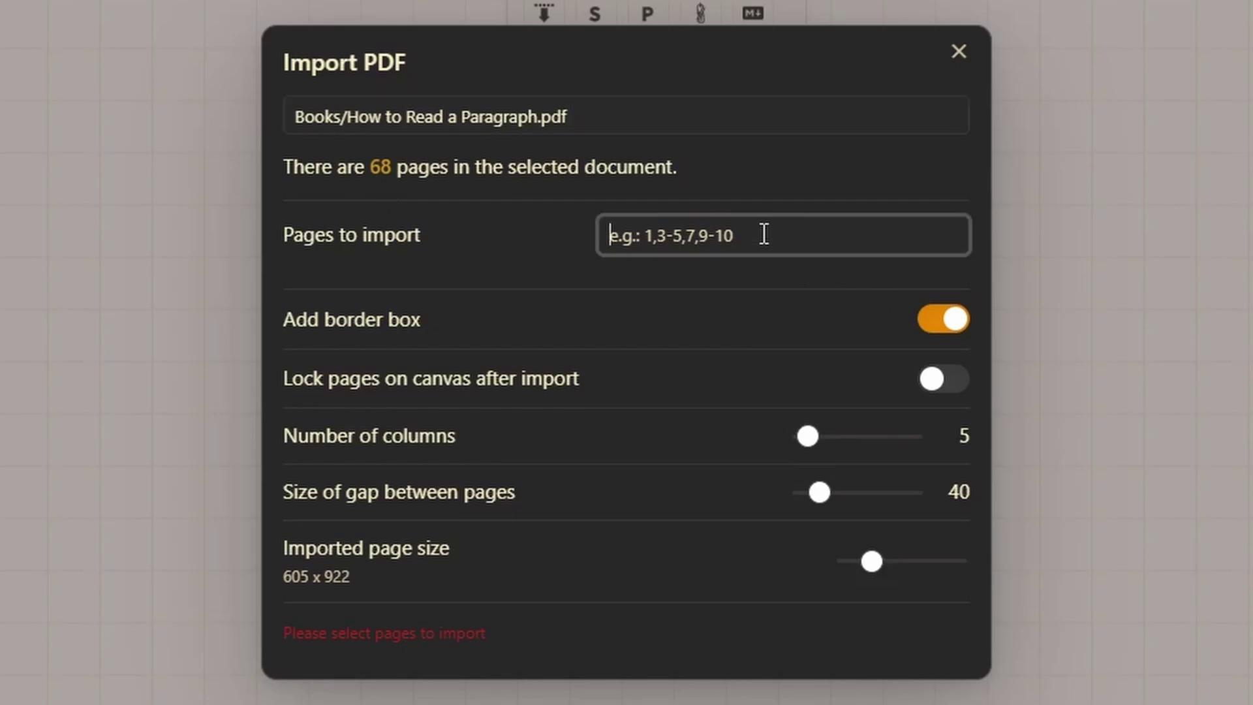
pyautogui.write('3,')
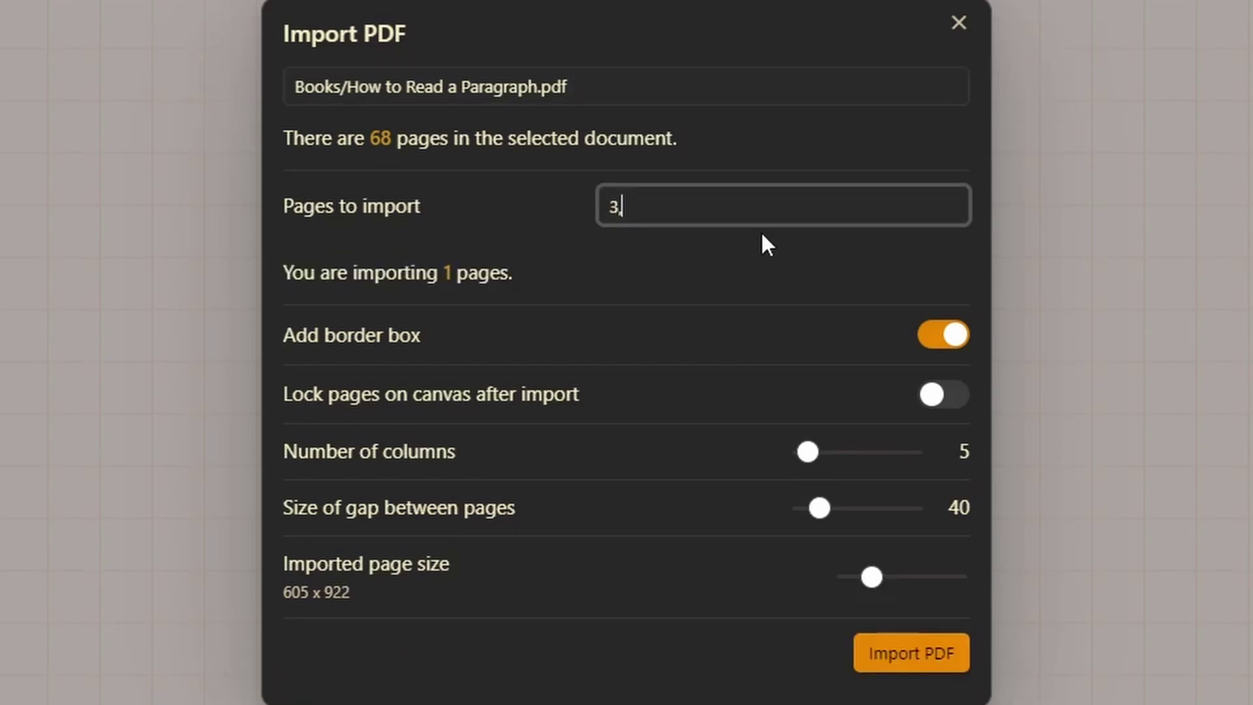
pyautogui.write('5-23')
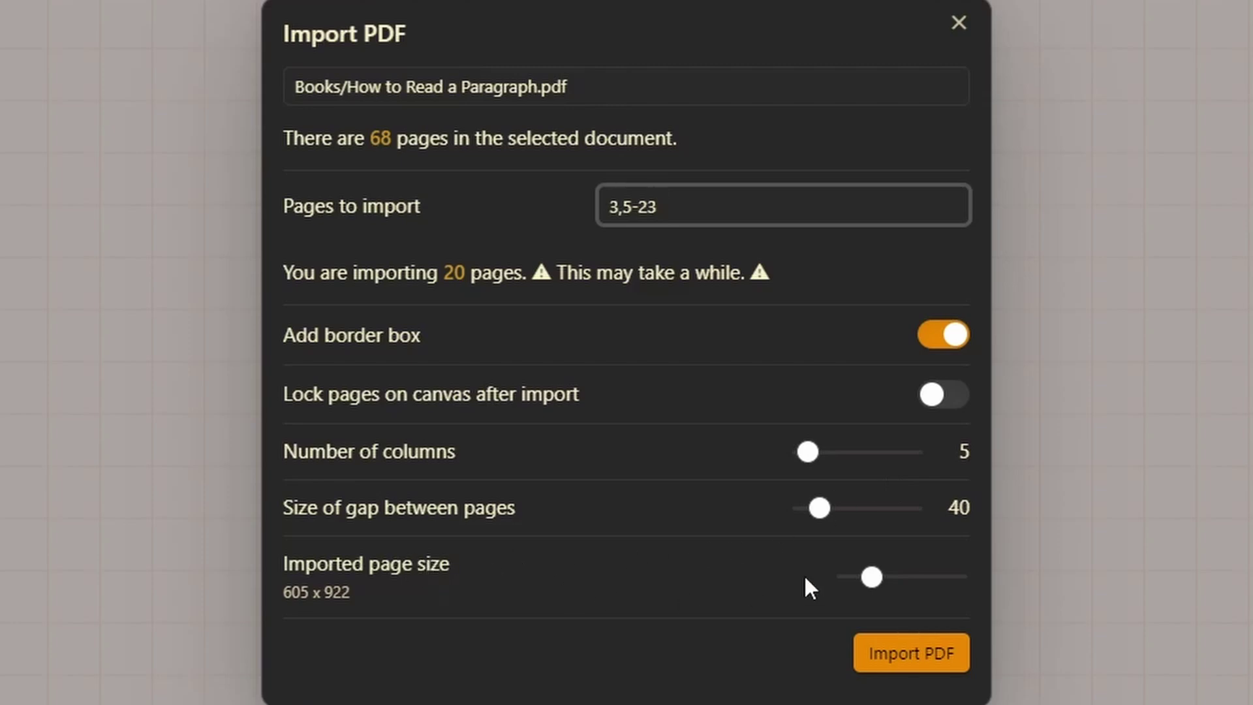
# - Import the 20 selected pages with the imported page size set to 605 x 922
pyautogui.moveTo(876, 578); pyautogui.dragTo(973, 590)
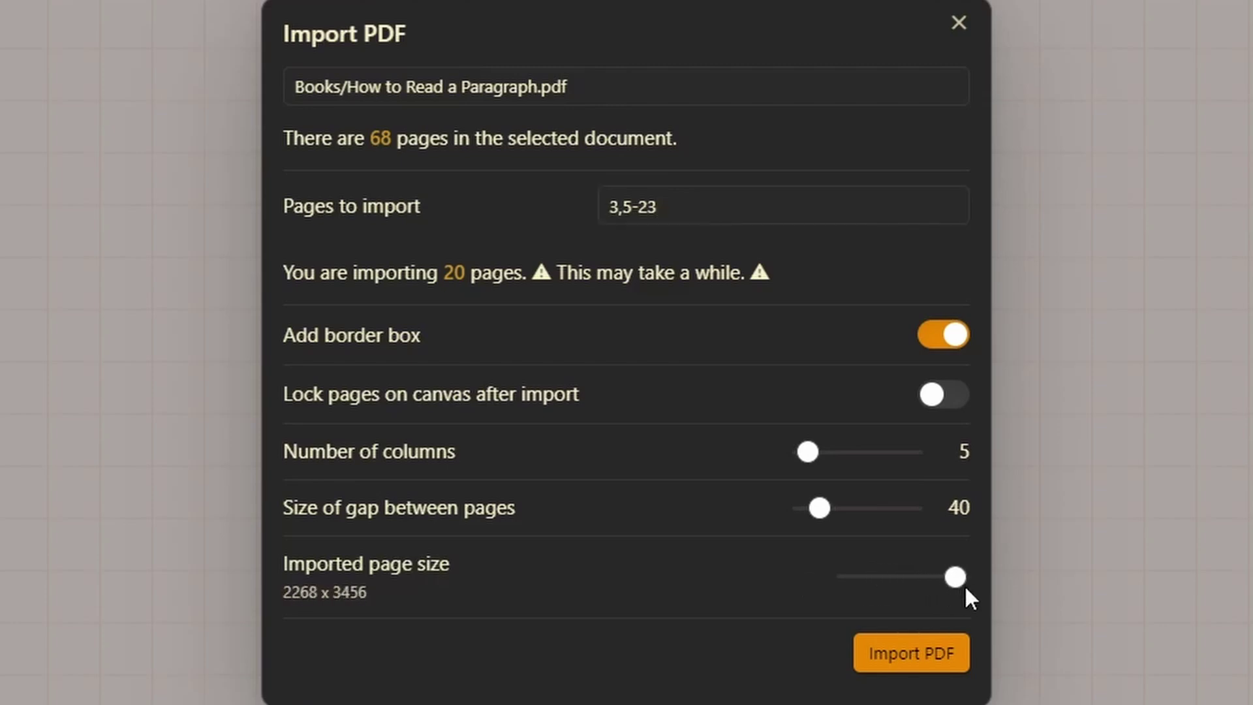
pyautogui.moveTo(954, 582); pyautogui.dragTo(873, 586)
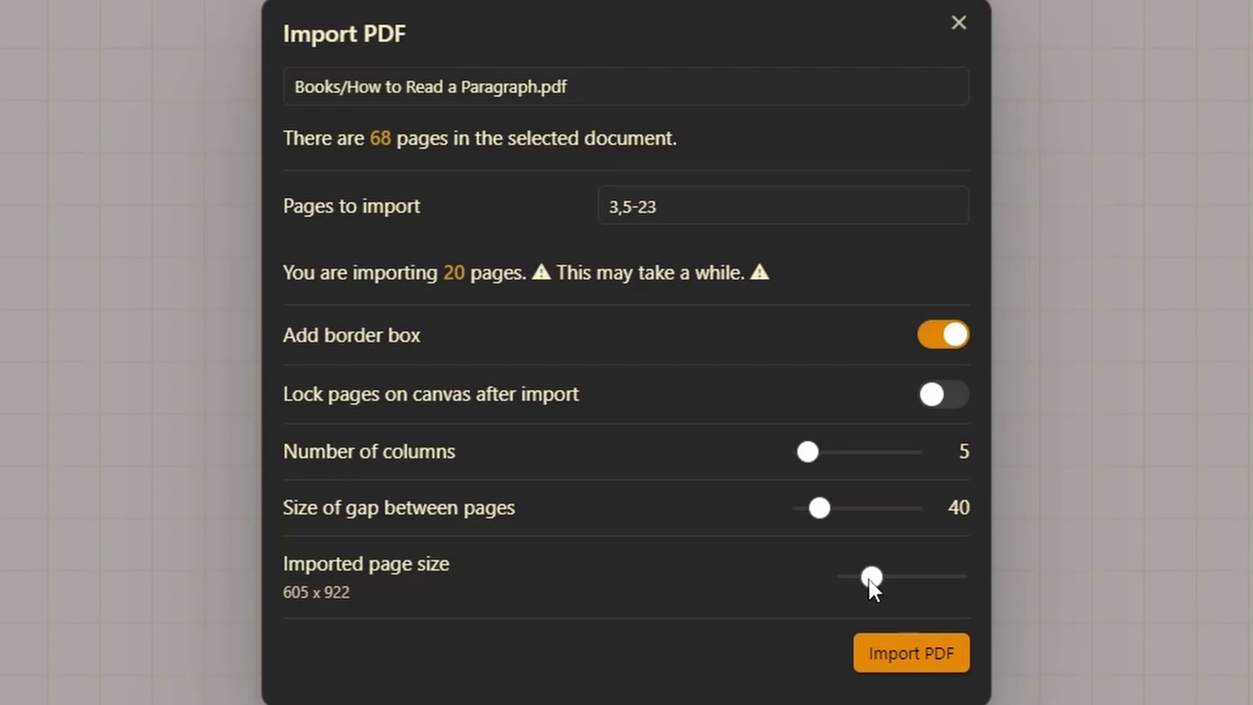
pyautogui.click(921, 660)
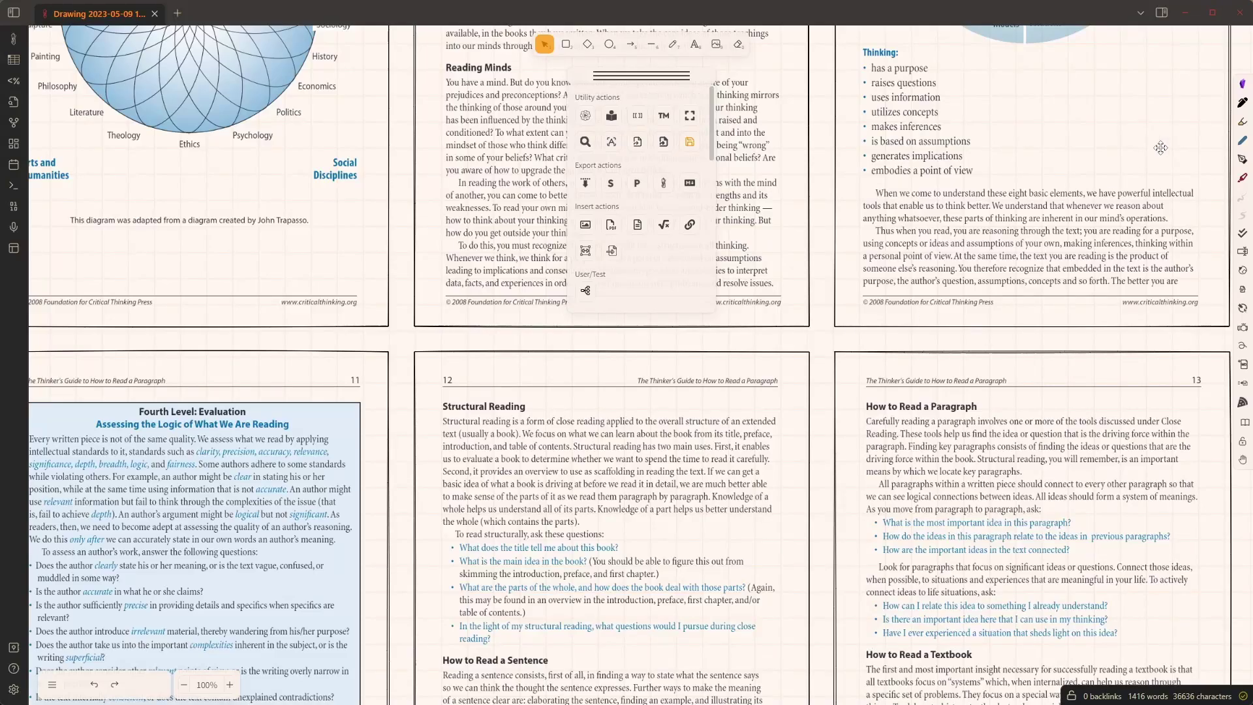
# - Zoom out to 25% to view the whole five-column grid of imported pages
pyautogui.scroll(-8, 665, 326)
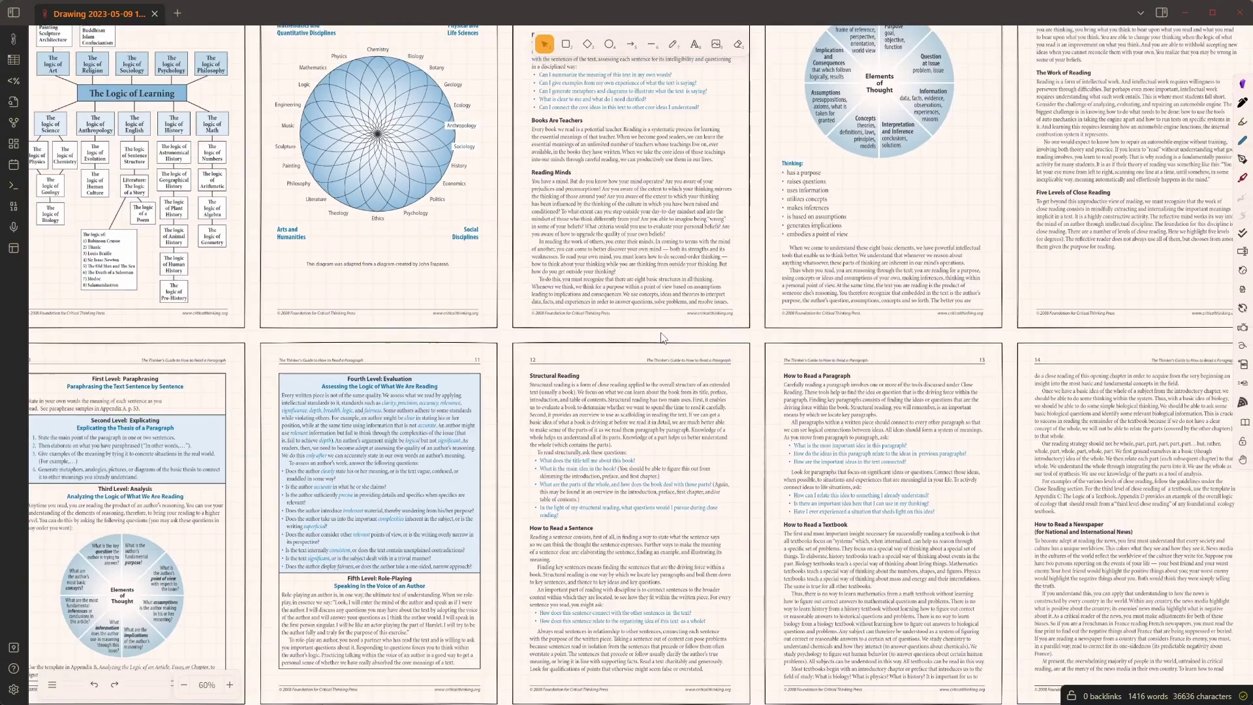
pyautogui.scroll(-6, 665, 347)
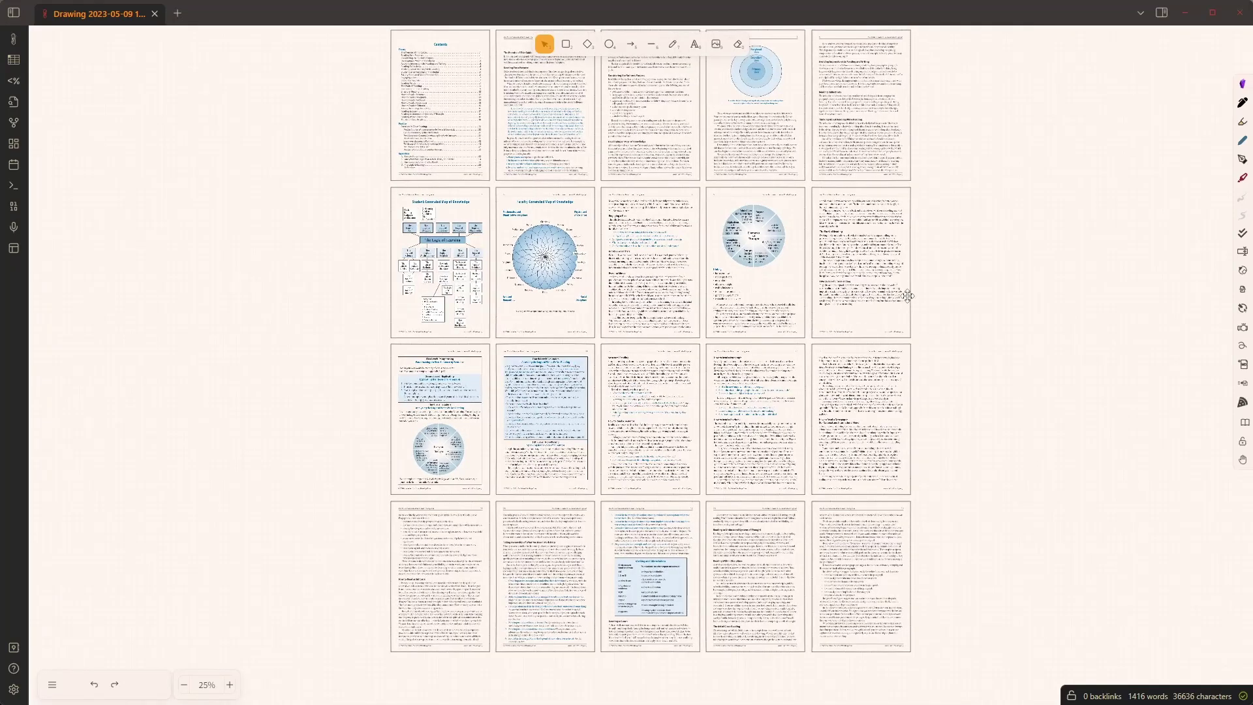
pyautogui.hscroll(2, 936, 279)
pyautogui.scroll(2, 936, 279)
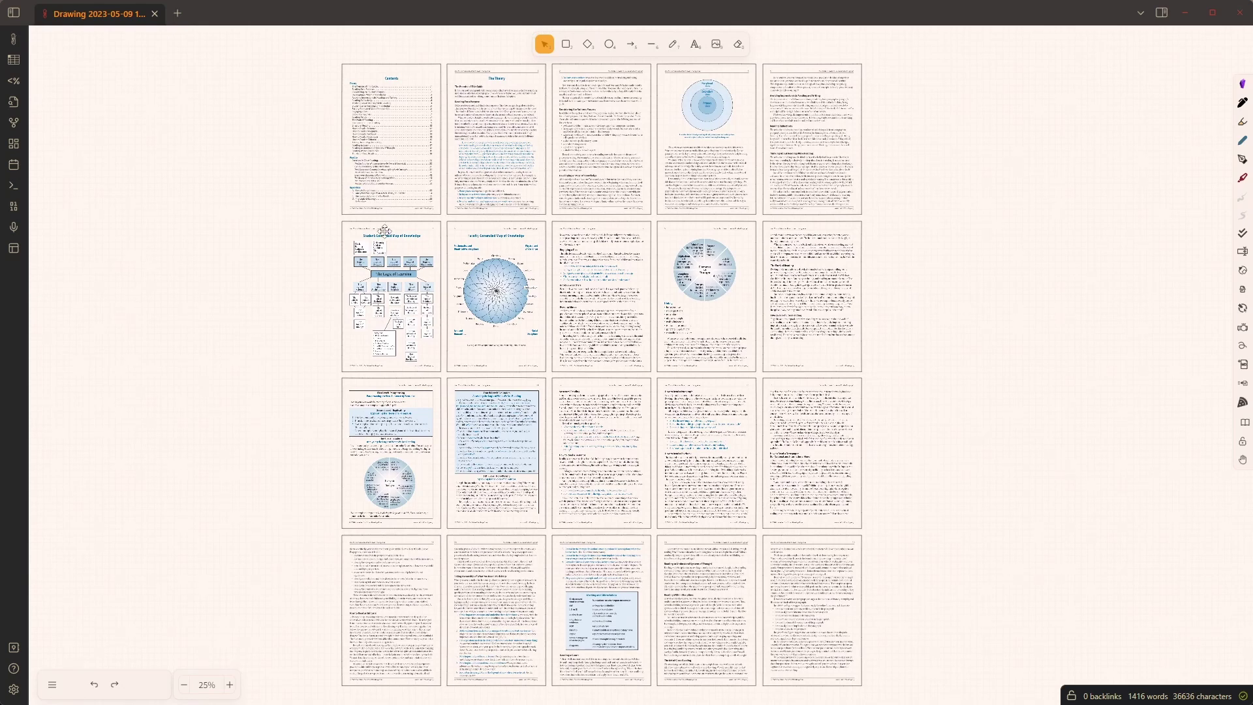
# - Drag page groups into a full top row, with pages placed down the left and right edges
pyautogui.moveTo(300, 210); pyautogui.dragTo(661, 379)
pyautogui.moveTo(598, 350); pyautogui.dragTo(1120, 187)
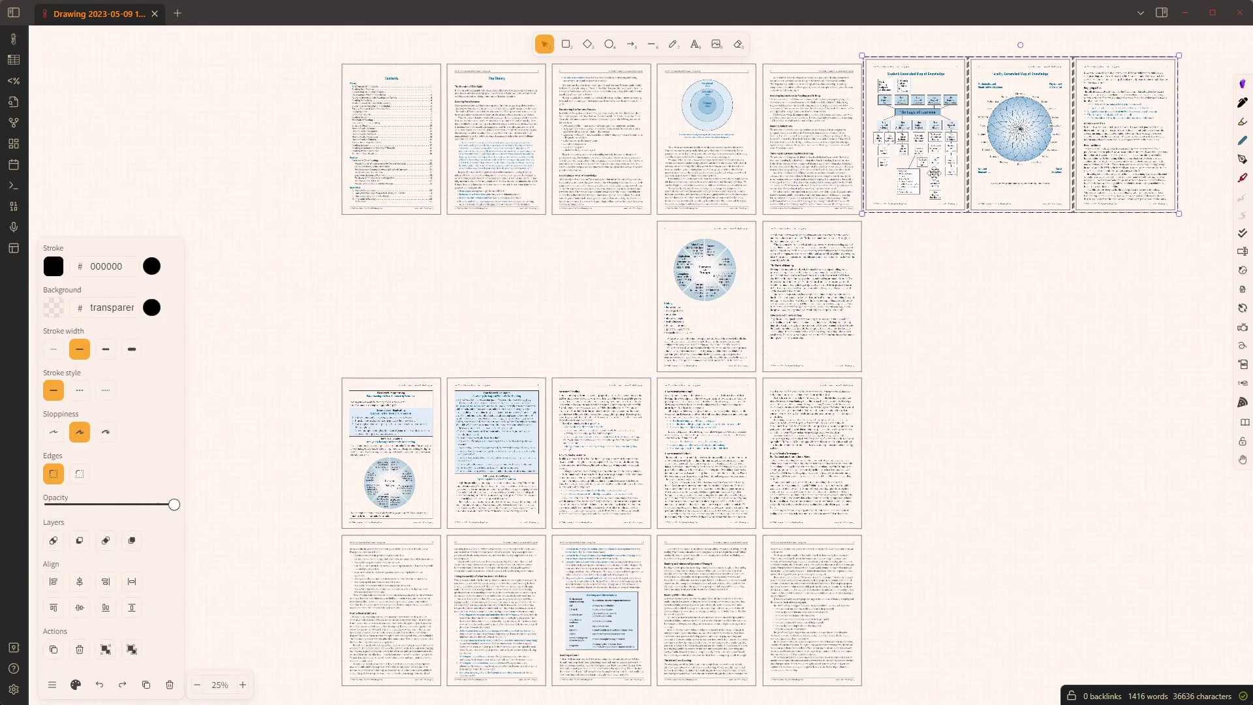
pyautogui.moveTo(300, 49); pyautogui.dragTo(863, 232)
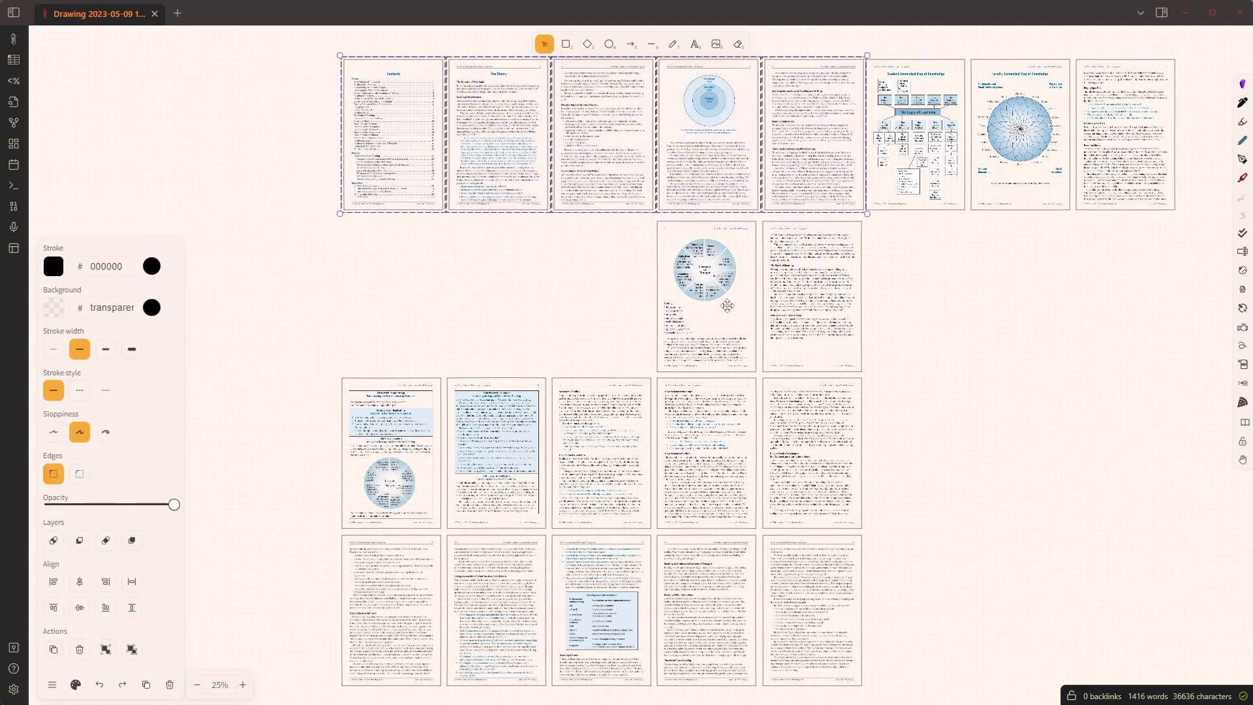
pyautogui.moveTo(726, 304); pyautogui.dragTo(409, 301)
pyautogui.moveTo(824, 296); pyautogui.dragTo(1134, 289)
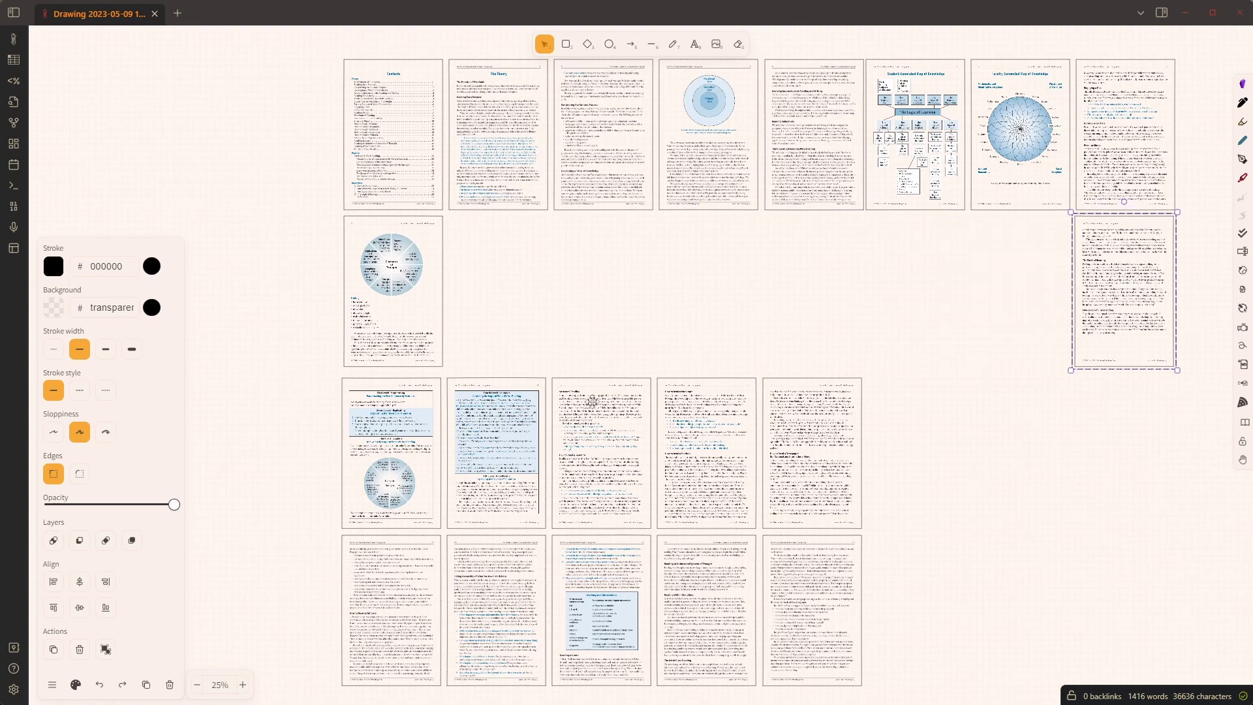
pyautogui.moveTo(475, 449); pyautogui.dragTo(1107, 447)
# - Line the remaining text pages up as a bottom row, shift it right, and zoom in
pyautogui.scroll(-1, 983, 478)
pyautogui.hscroll(-1, 983, 478)
pyautogui.moveTo(984, 478); pyautogui.dragTo(554, 299)
pyautogui.moveTo(693, 404); pyautogui.dragTo(168, 561)
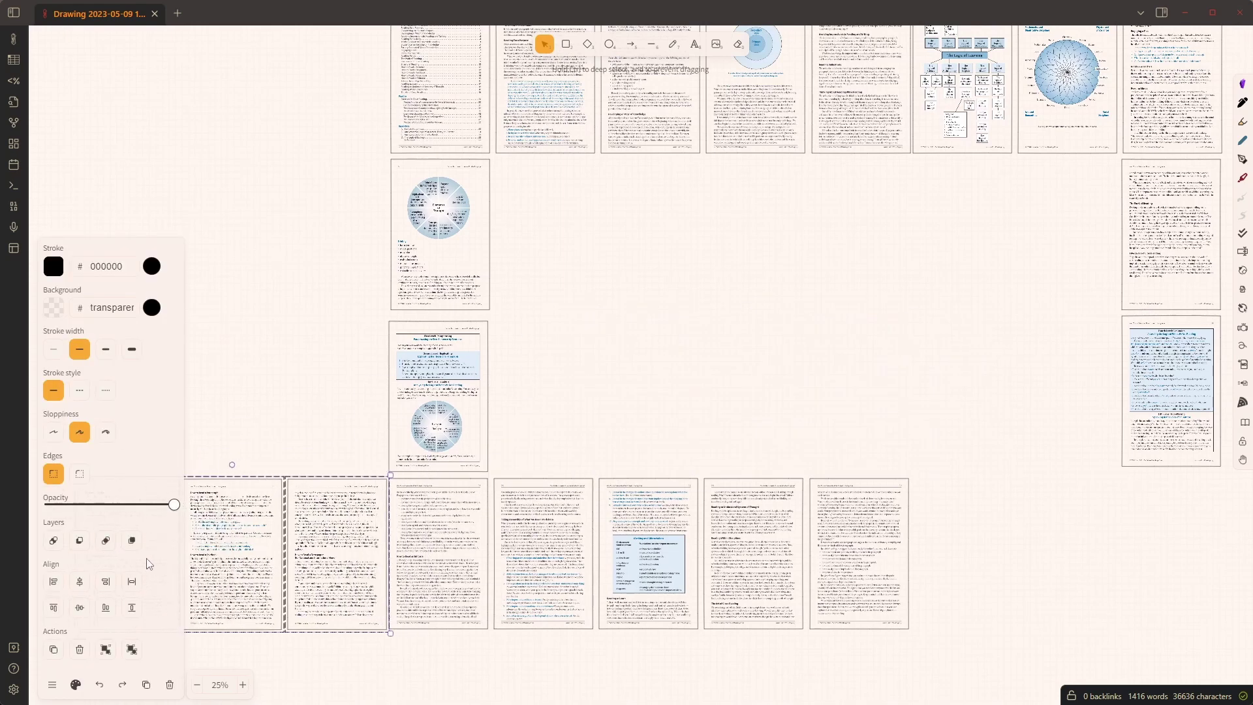
pyautogui.moveTo(989, 670); pyautogui.dragTo(51, 481)
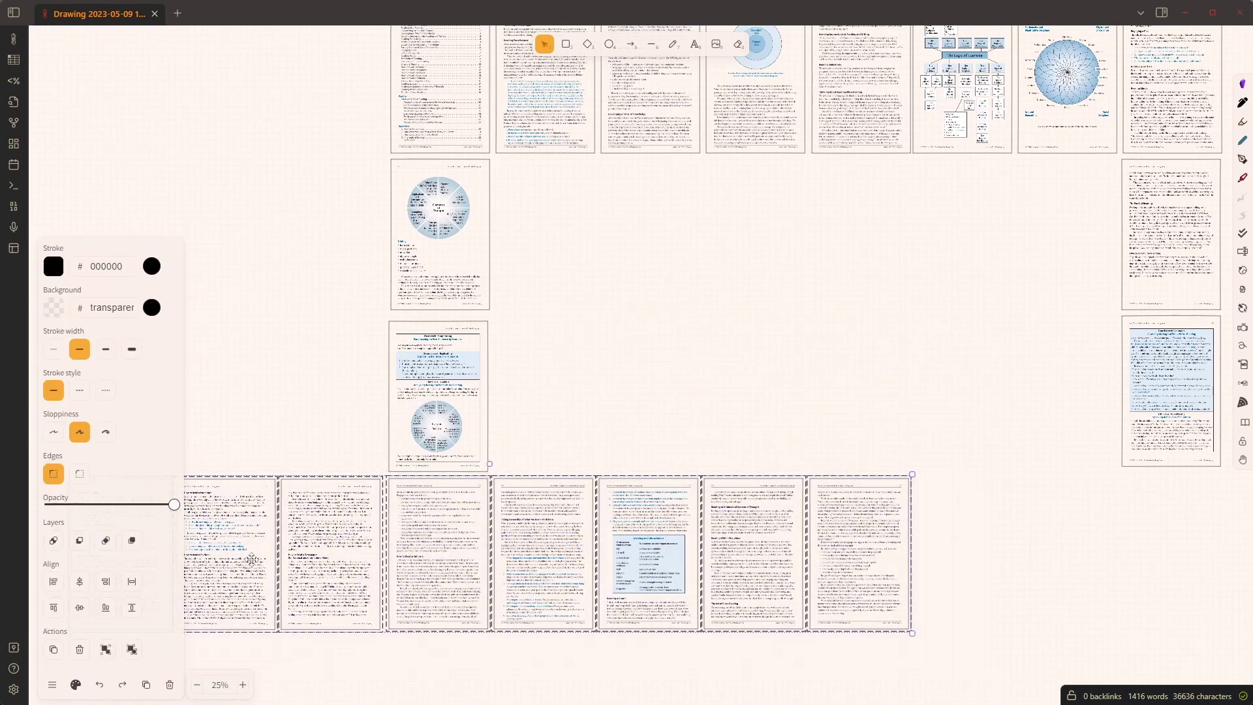
pyautogui.moveTo(253, 558); pyautogui.dragTo(572, 559)
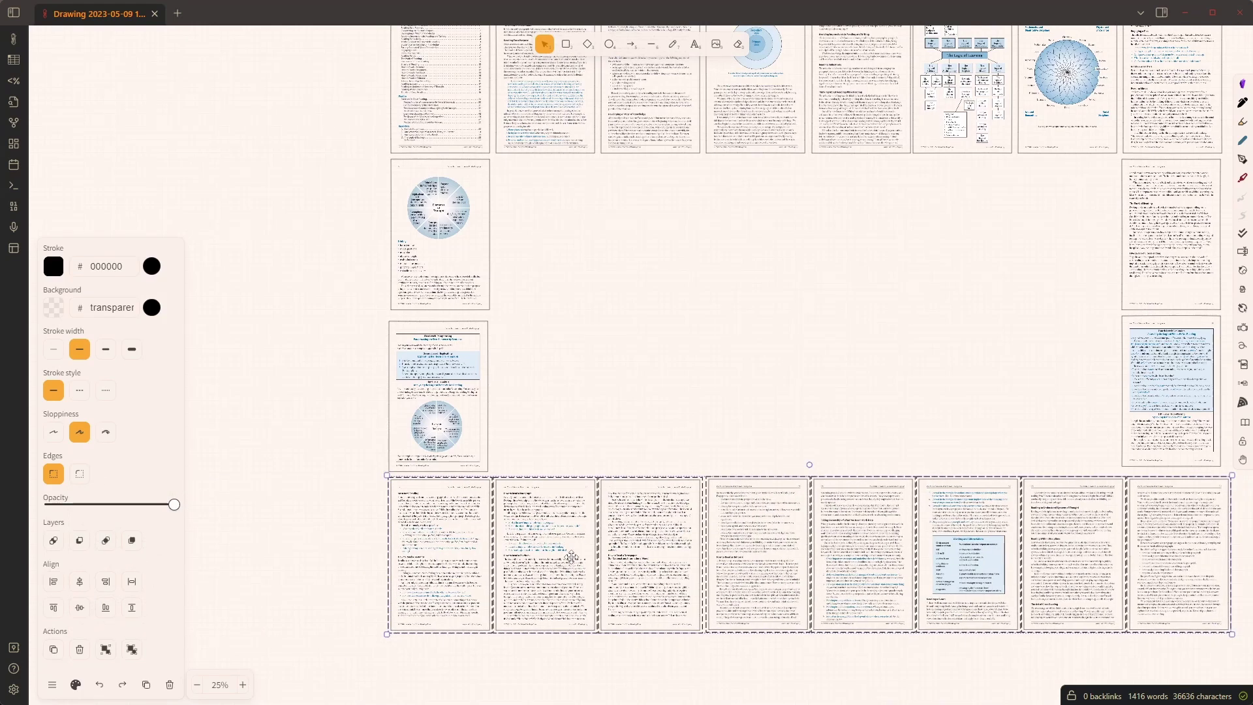
pyautogui.click(735, 347)
pyautogui.hscroll(2, 718, 378)
pyautogui.scroll(2, 620, 391)
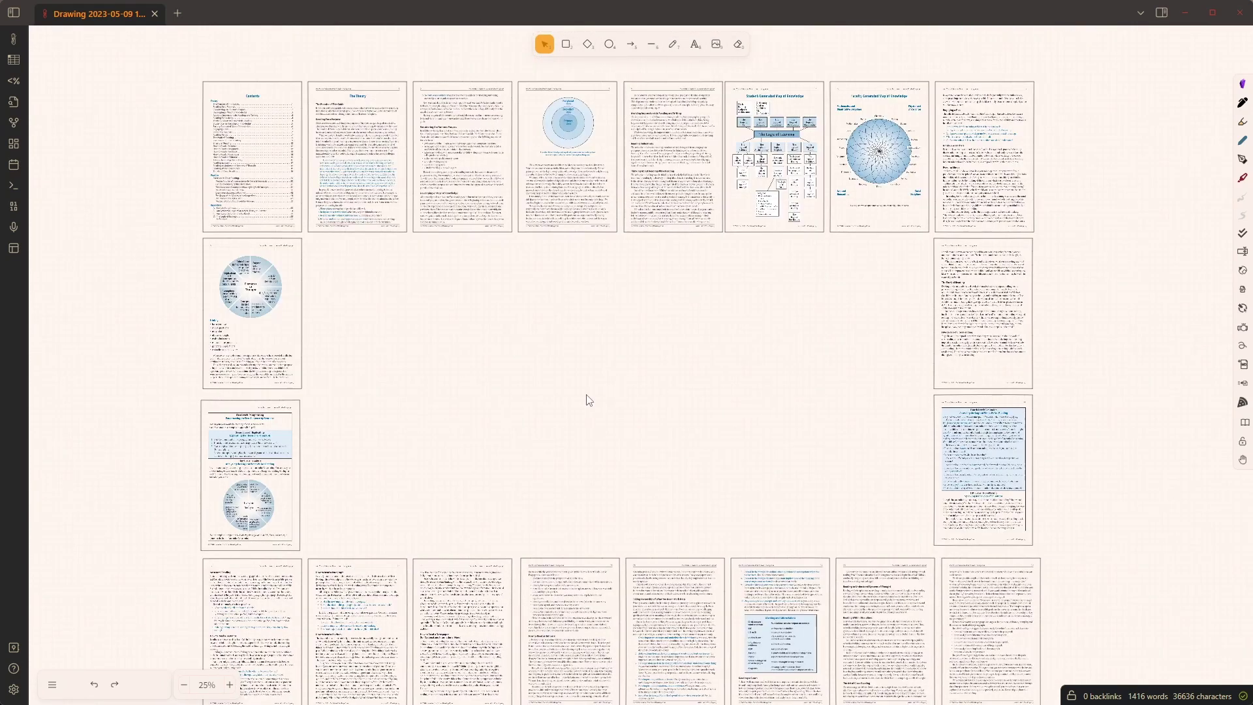
pyautogui.scroll(3, 434, 201)
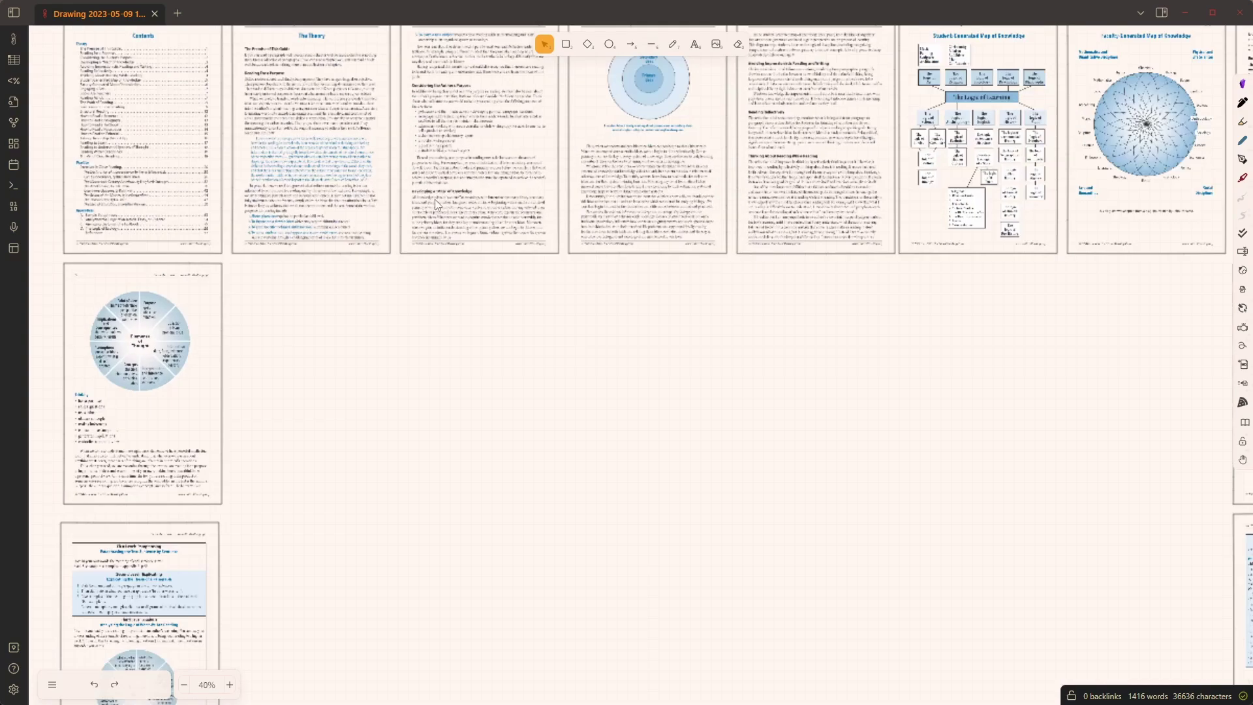
pyautogui.scroll(8, 435, 201)
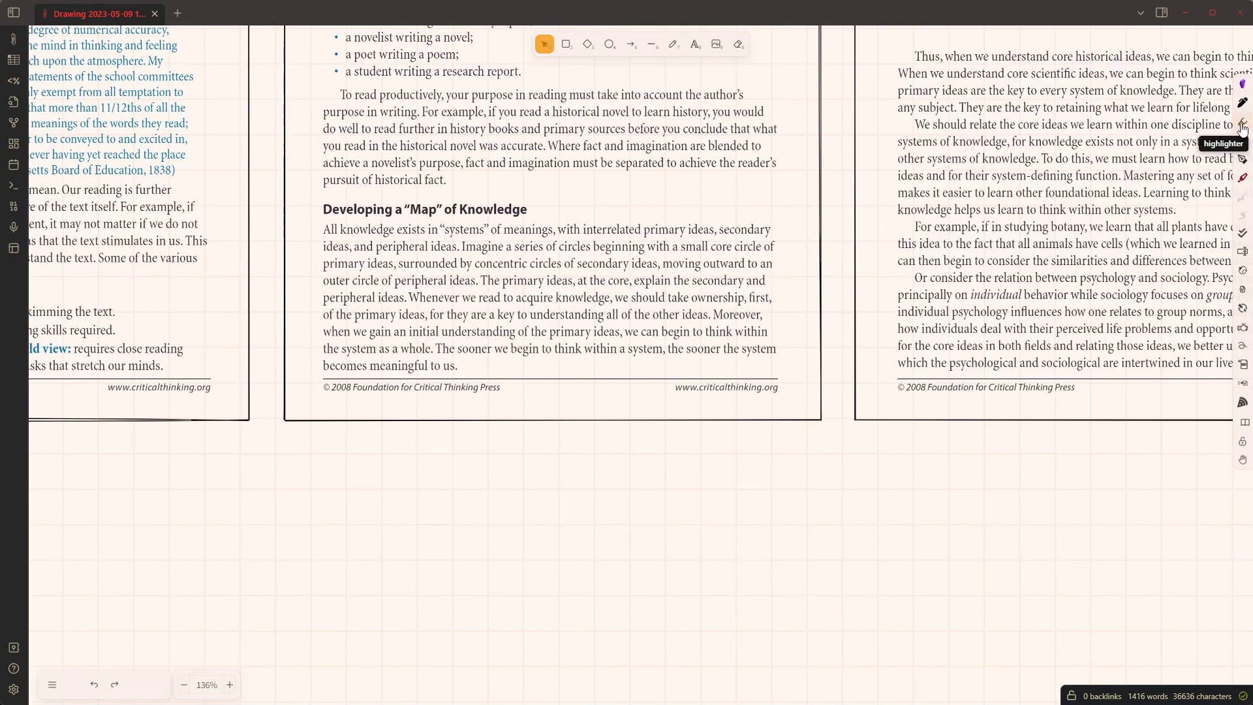
# - Highlight the 'Developing a "Map" of Knowledge' and 'Considering the Author's Purpose' headings in orange
pyautogui.click(1242, 125)
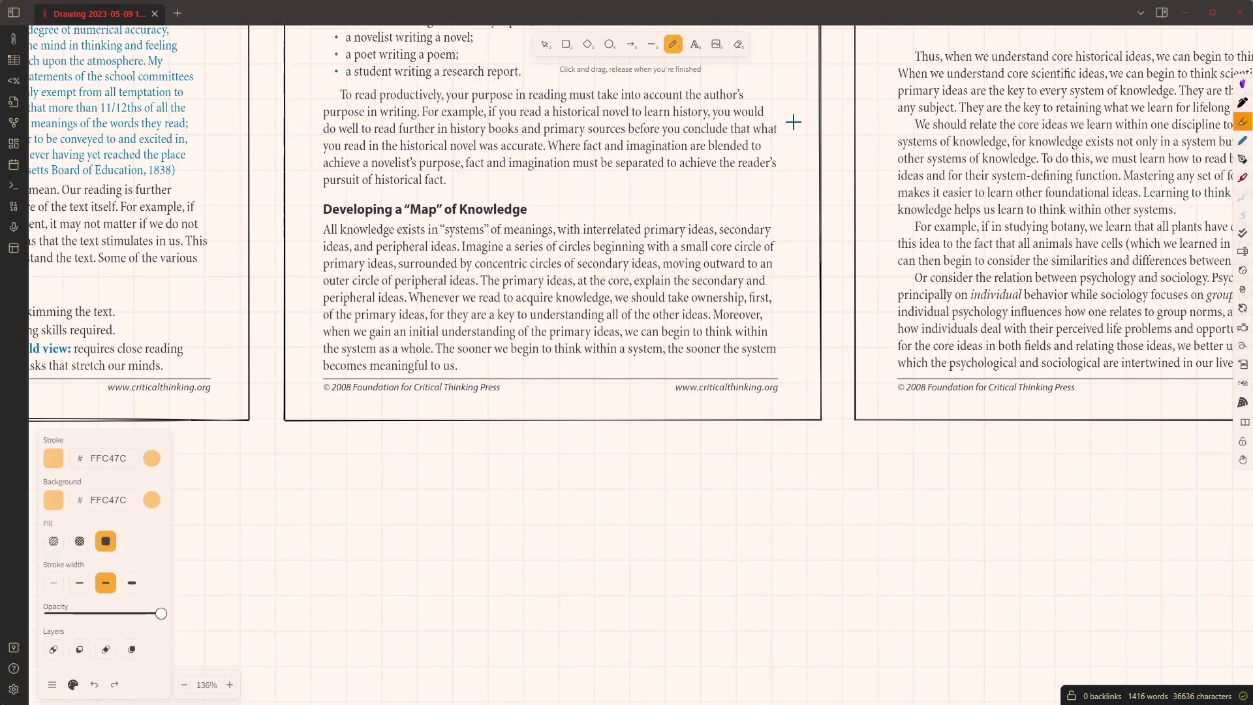
pyautogui.moveTo(318, 206); pyautogui.dragTo(527, 209)
pyautogui.scroll(4, 424, 163)
pyautogui.moveTo(318, 115); pyautogui.dragTo(522, 111)
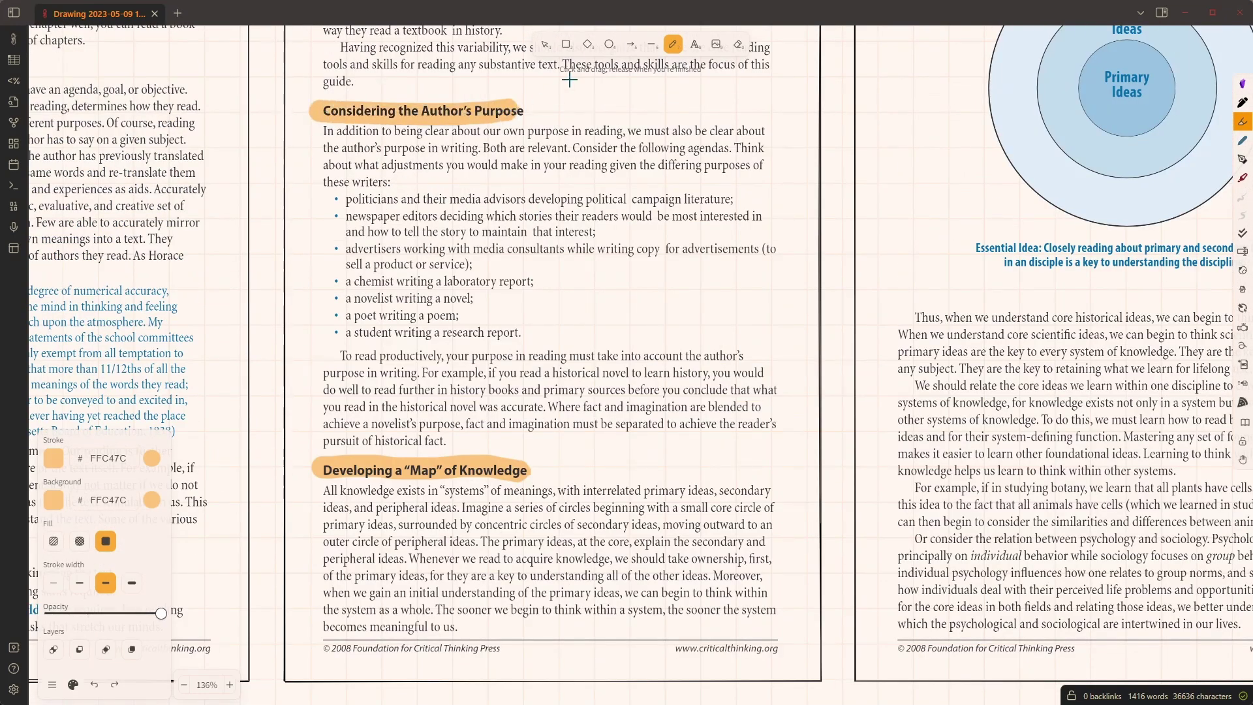
# - Switch to the arrow tool and zoom out
pyautogui.click(587, 44)
pyautogui.scroll(-3, 592, 184)
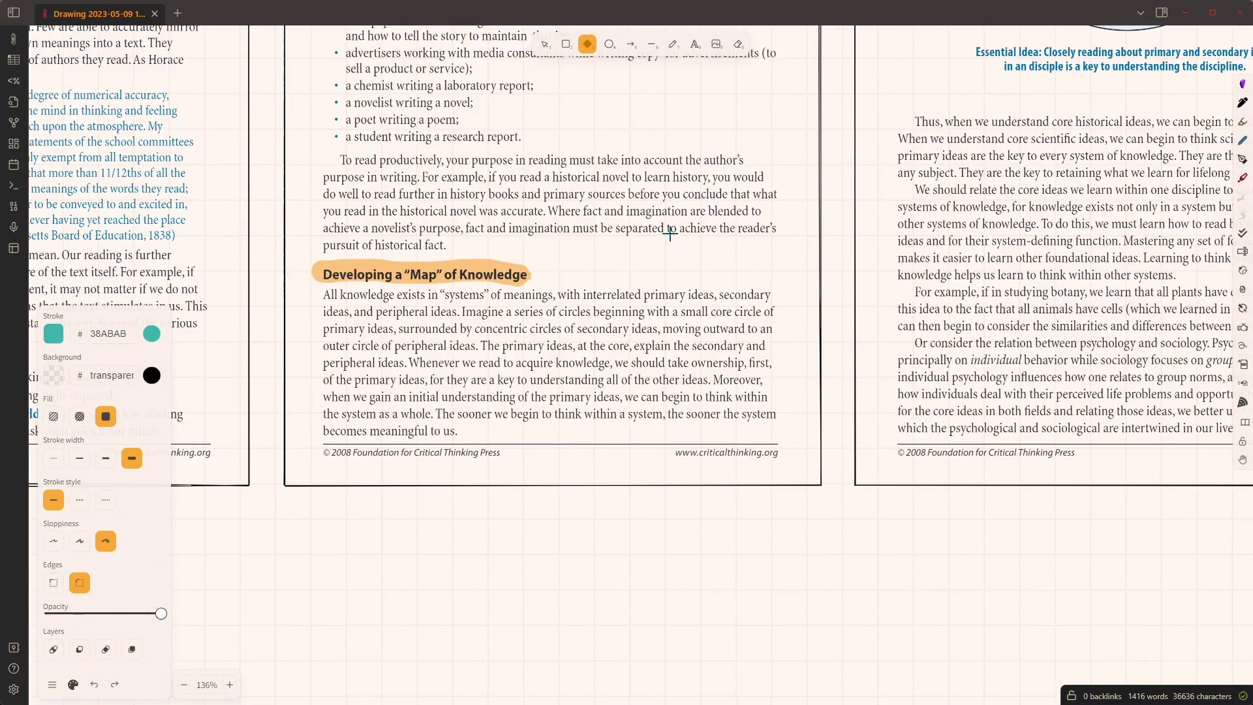
pyautogui.click(630, 45)
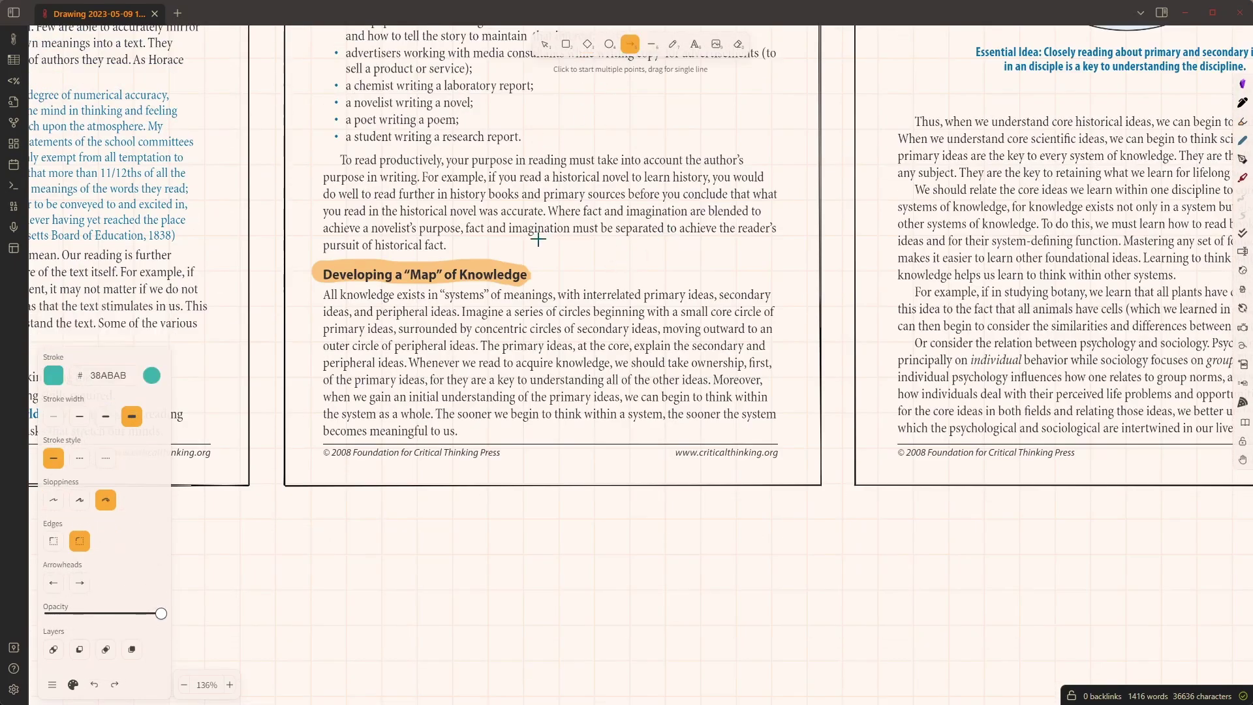
pyautogui.scroll(-4, 535, 248)
pyautogui.scroll(-4, 535, 248)
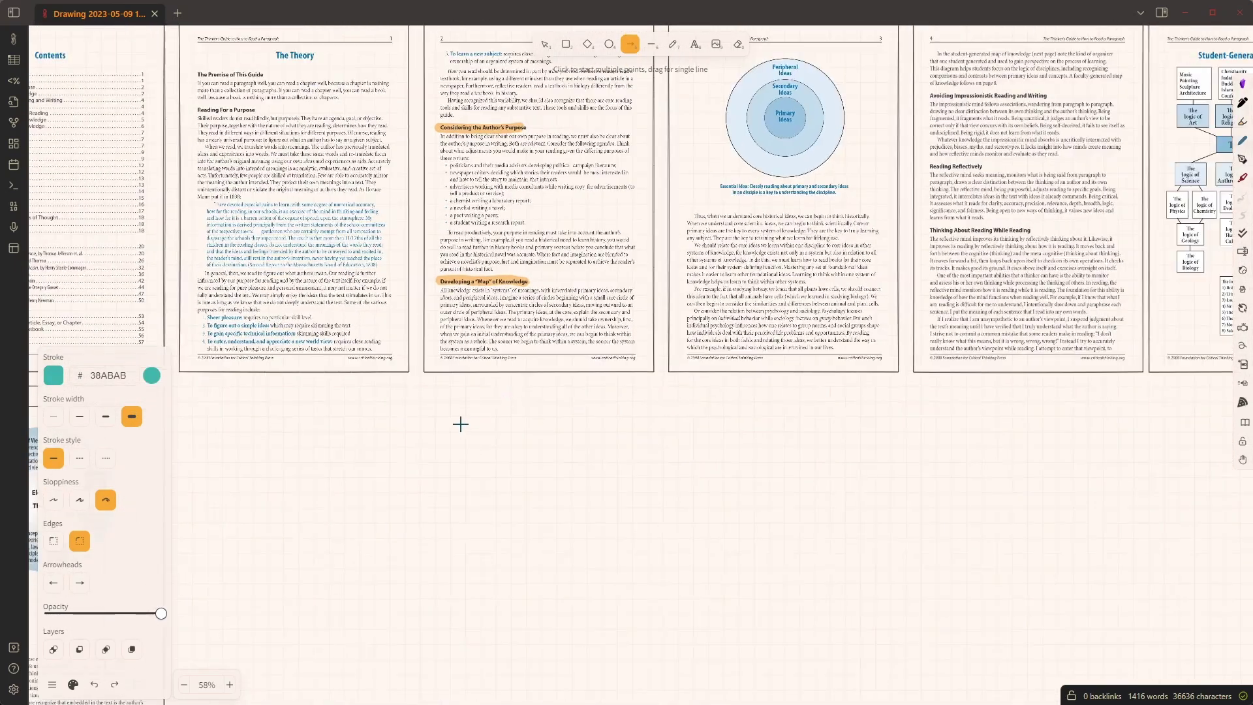
# - Draw a teal arrow from the Map of Knowledge heading to the Elements of Thought wheel diagram
pyautogui.moveTo(461, 424); pyautogui.dragTo(749, 322)
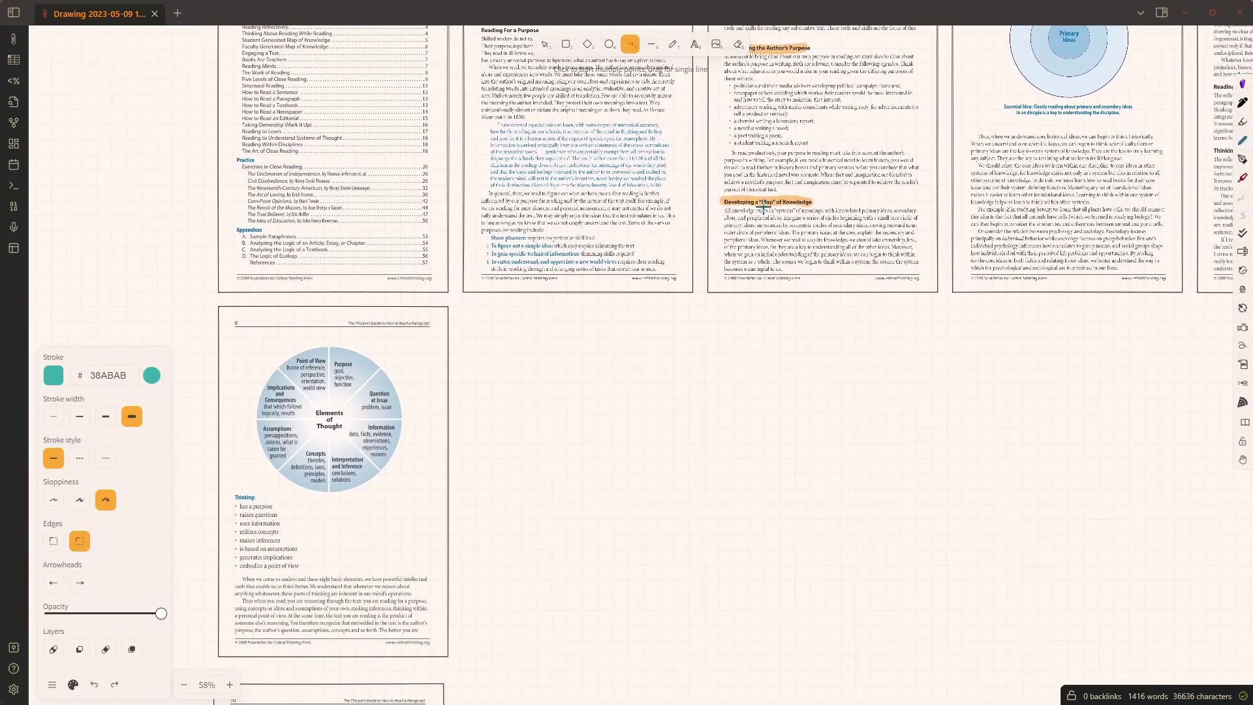
pyautogui.moveTo(765, 202); pyautogui.dragTo(401, 413)
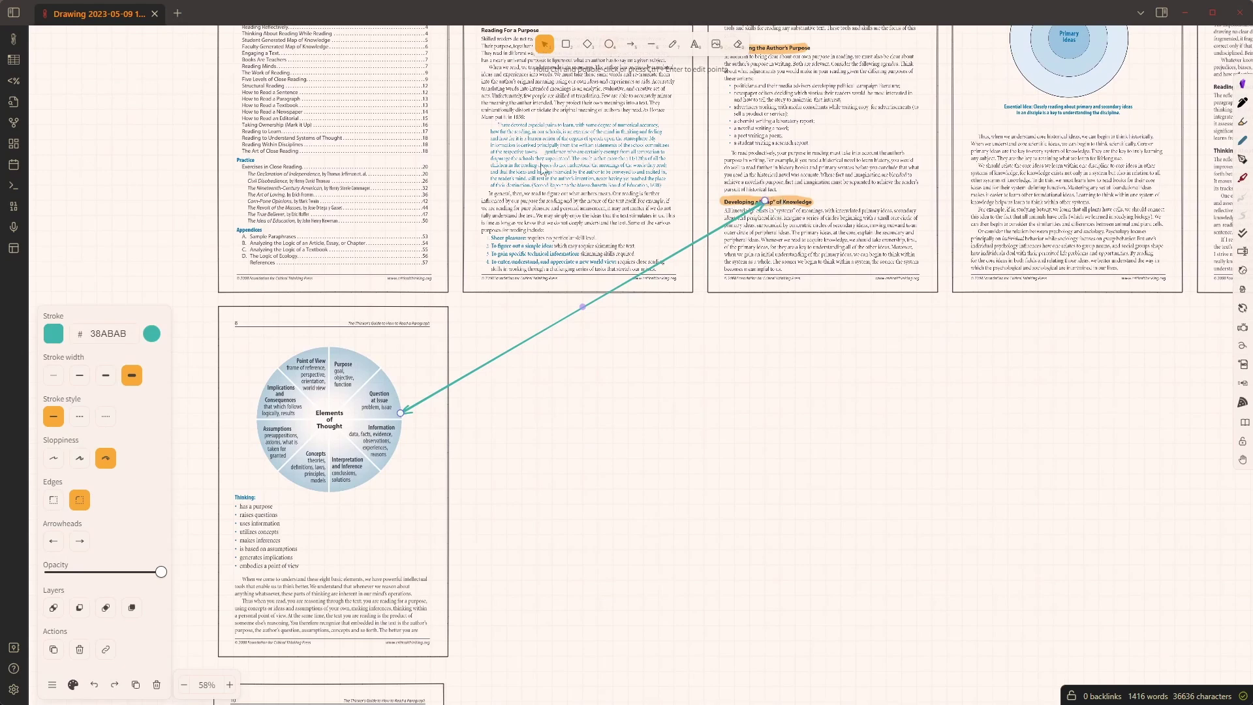
pyautogui.moveTo(1042, 323); pyautogui.dragTo(430, 509)
# - Give the 'Avoiding Impressionistic Reading and Writing' page a solid light beige (E6D2C1) background
pyautogui.click(770, 335)
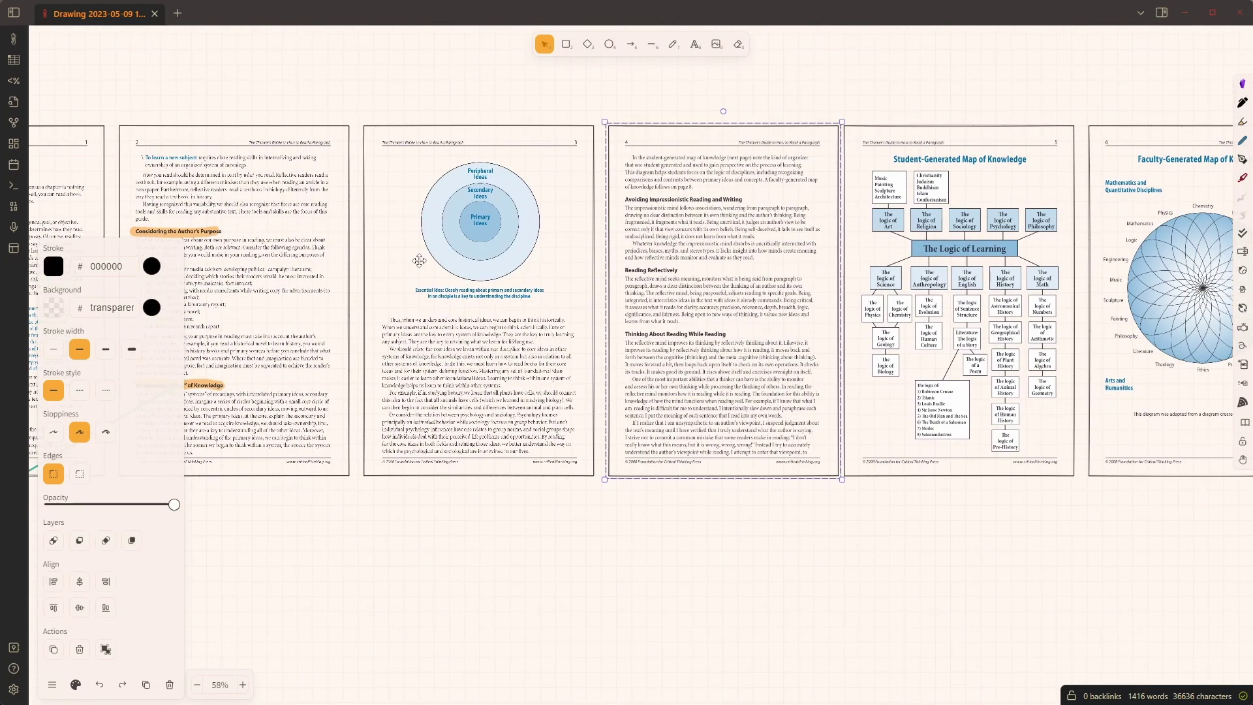
pyautogui.click(53, 307)
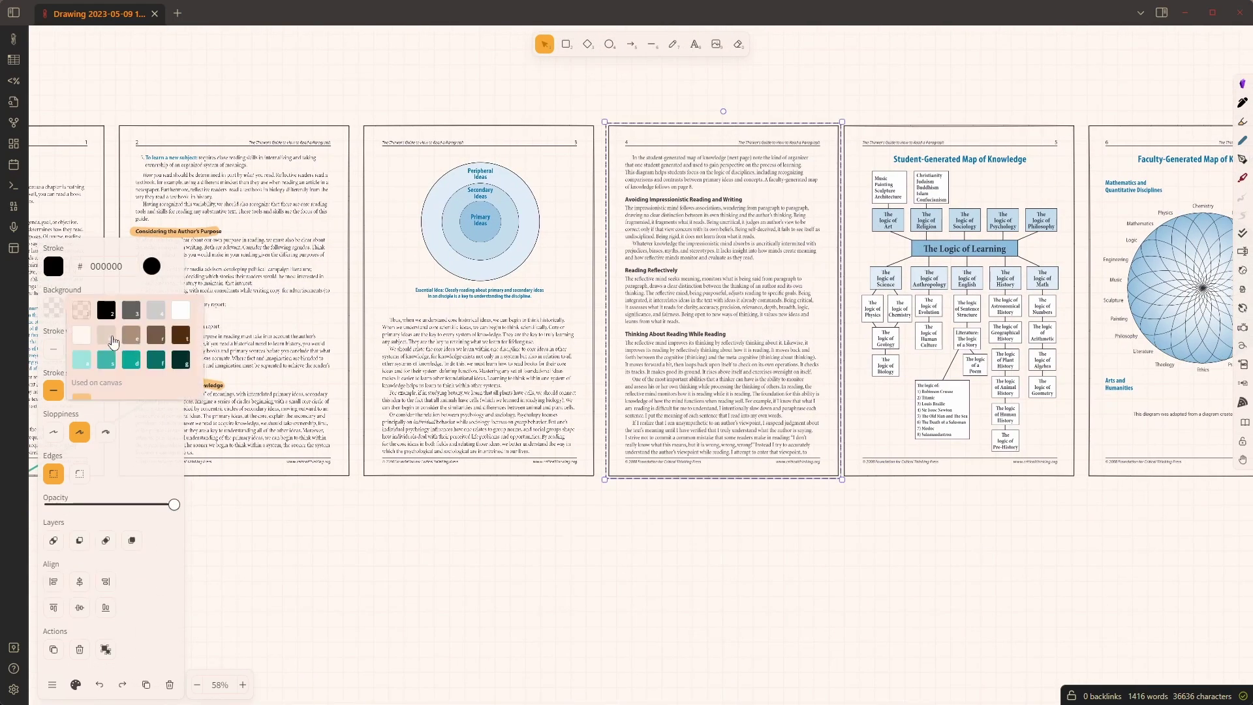
pyautogui.click(112, 341)
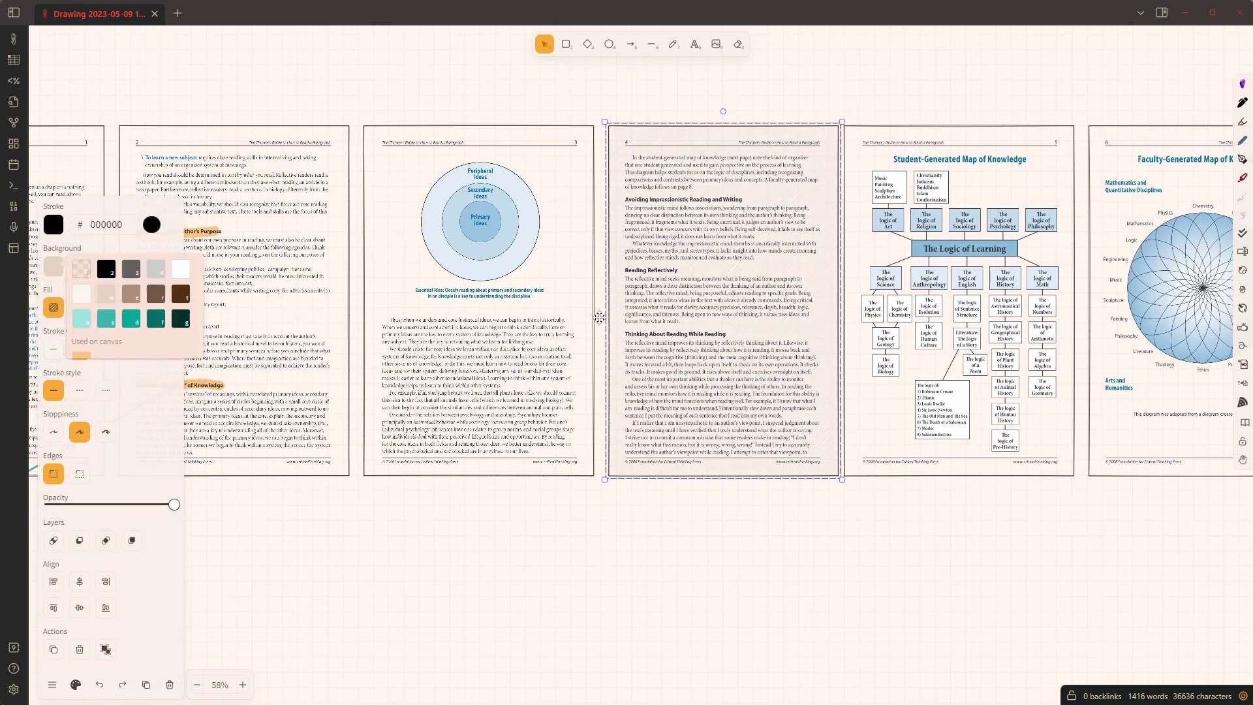
pyautogui.scroll(5, 750, 275)
pyautogui.scroll(3, 751, 275)
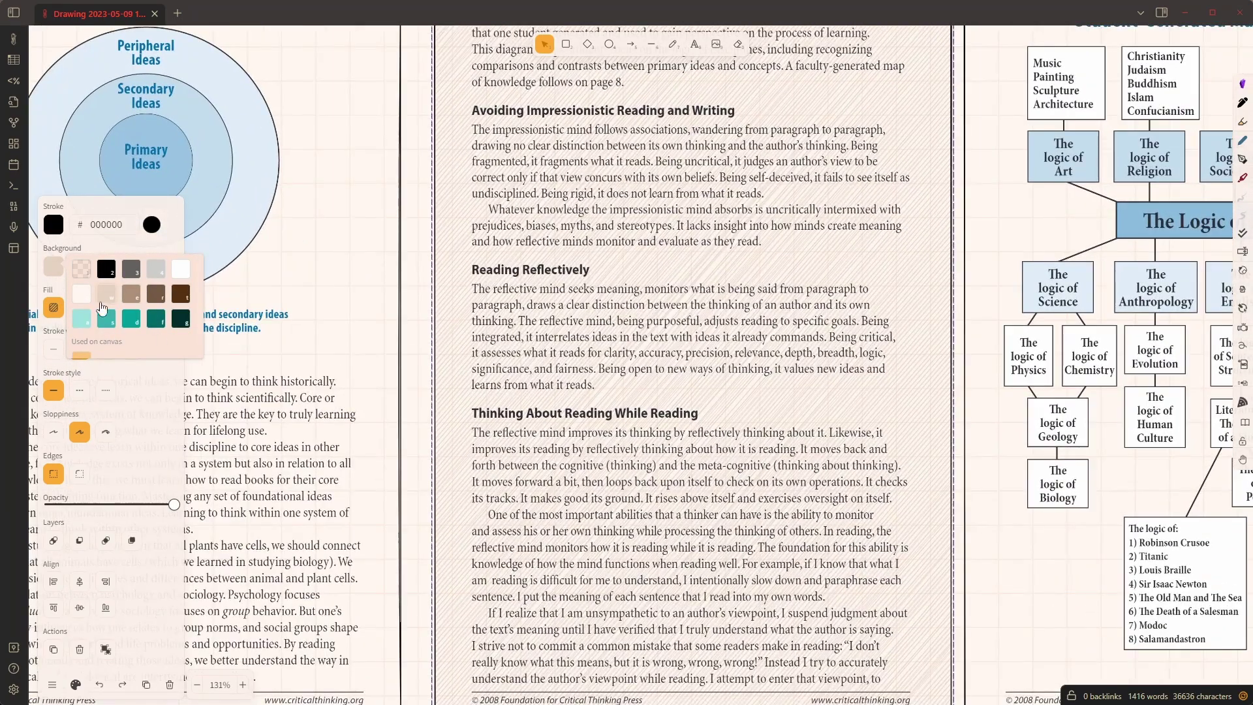
pyautogui.click(130, 398)
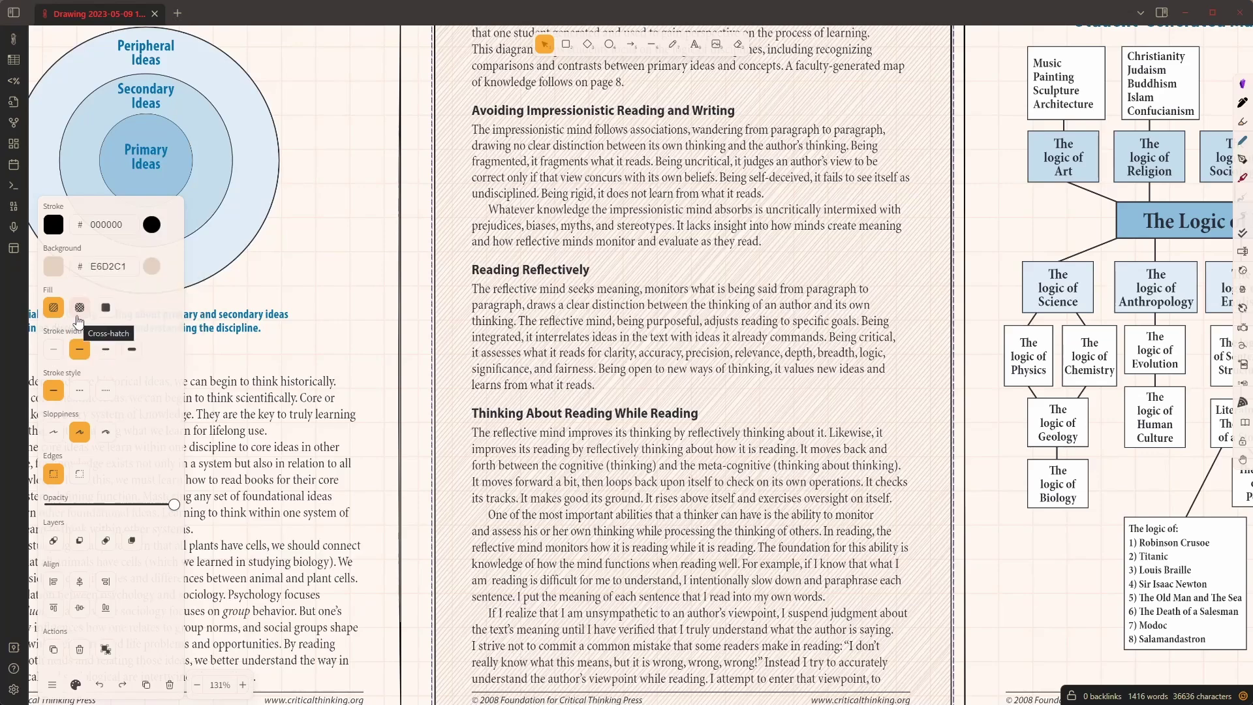
pyautogui.click(104, 310)
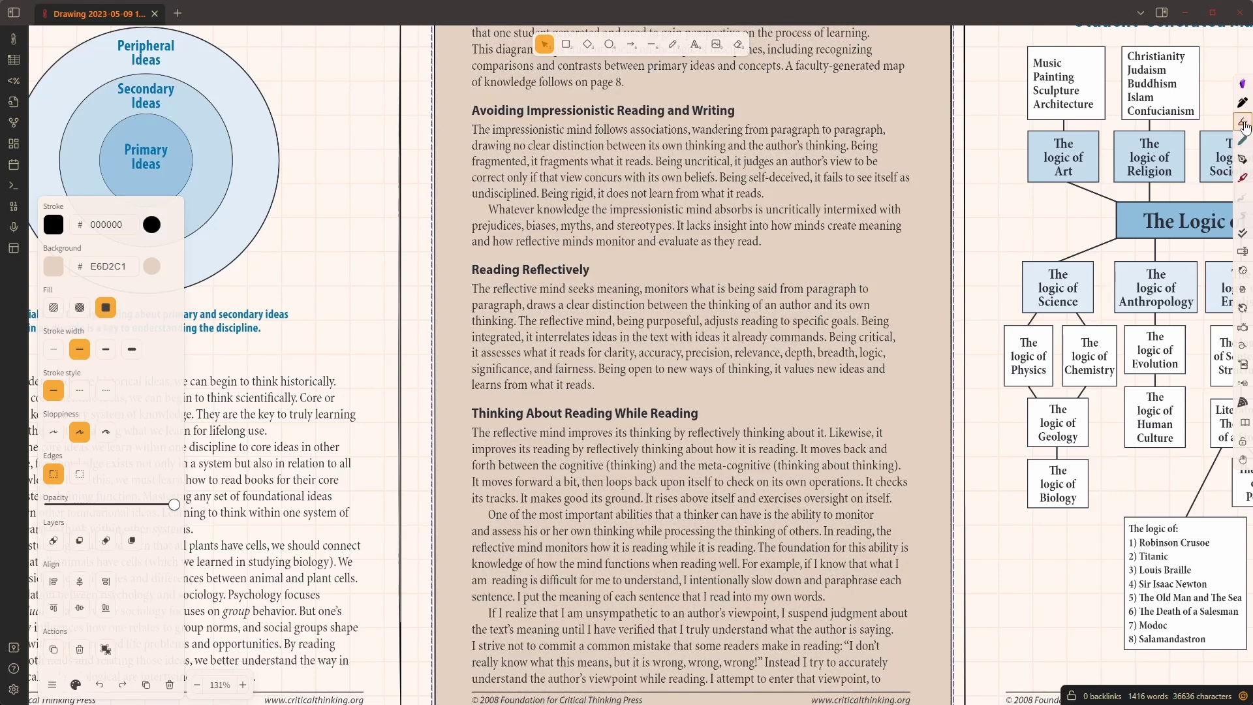
# - Draw an orange highlighter stroke across the pages under 'Thinking About Reading While Reading'
pyautogui.click(1243, 123)
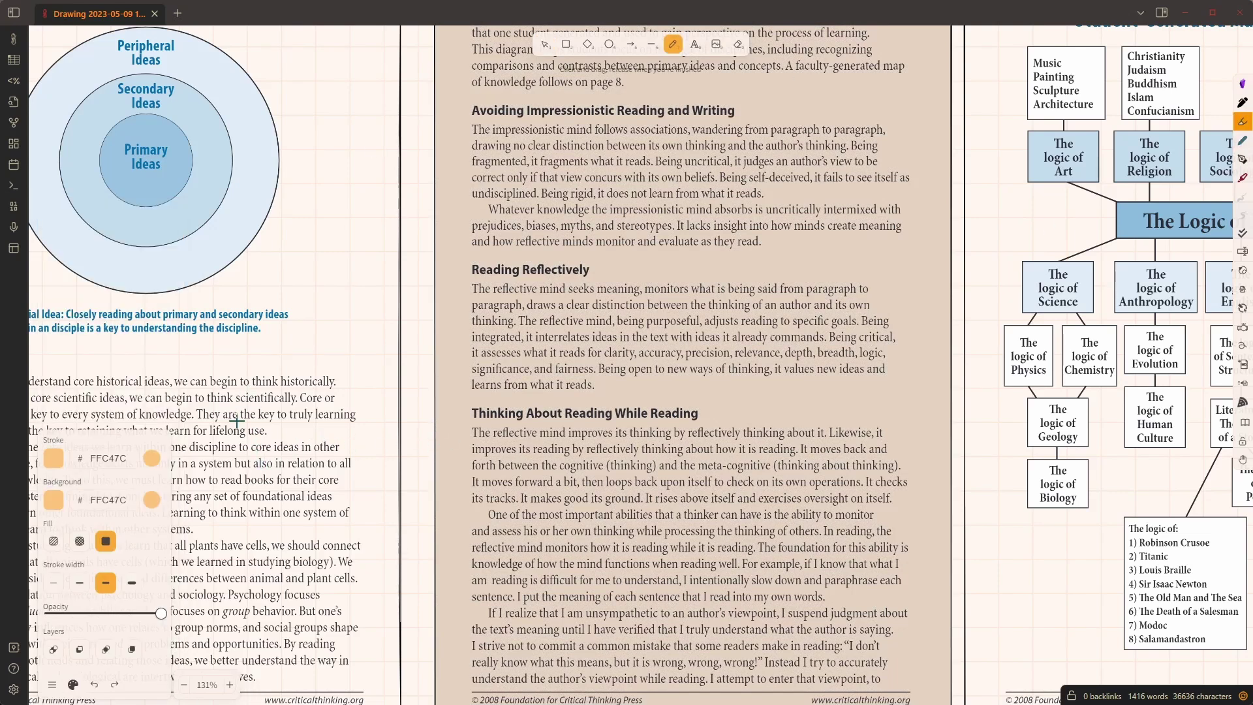
pyautogui.moveTo(229, 415); pyautogui.dragTo(434, 407)
pyautogui.moveTo(752, 406); pyautogui.dragTo(990, 415)
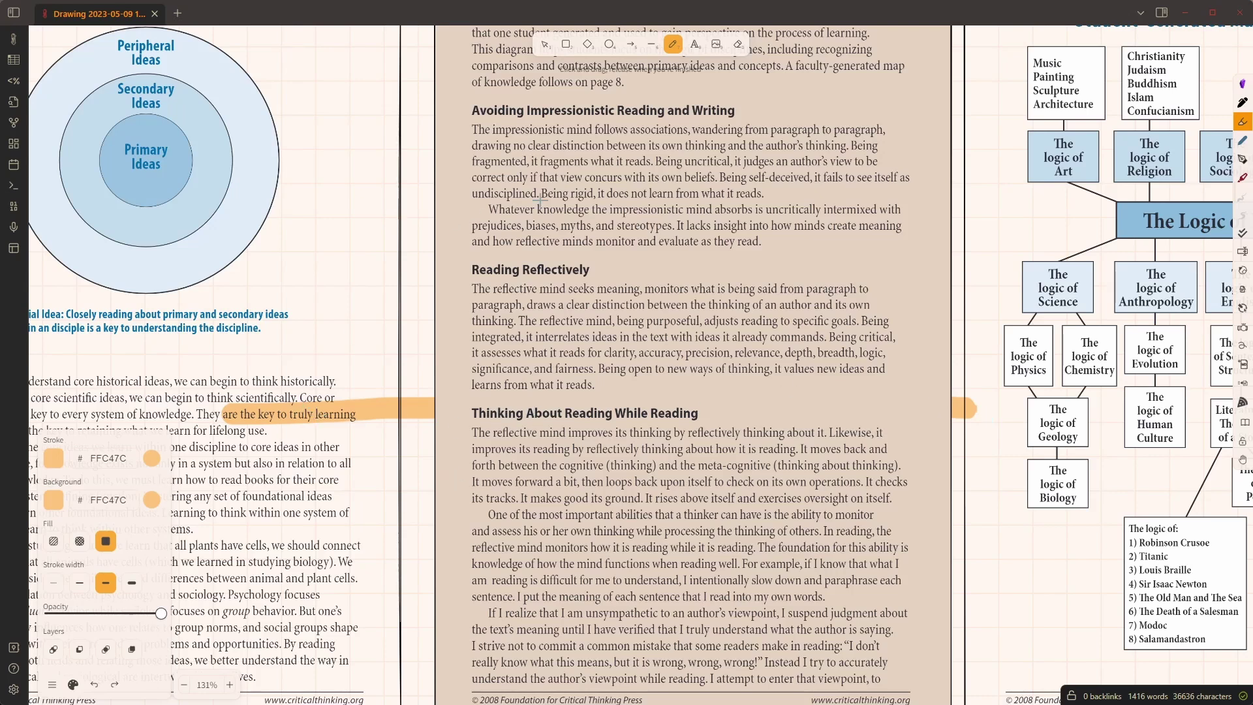
# - Make the centre page image's background transparent, removing its beige fill
pyautogui.click(544, 45)
pyautogui.click(547, 331)
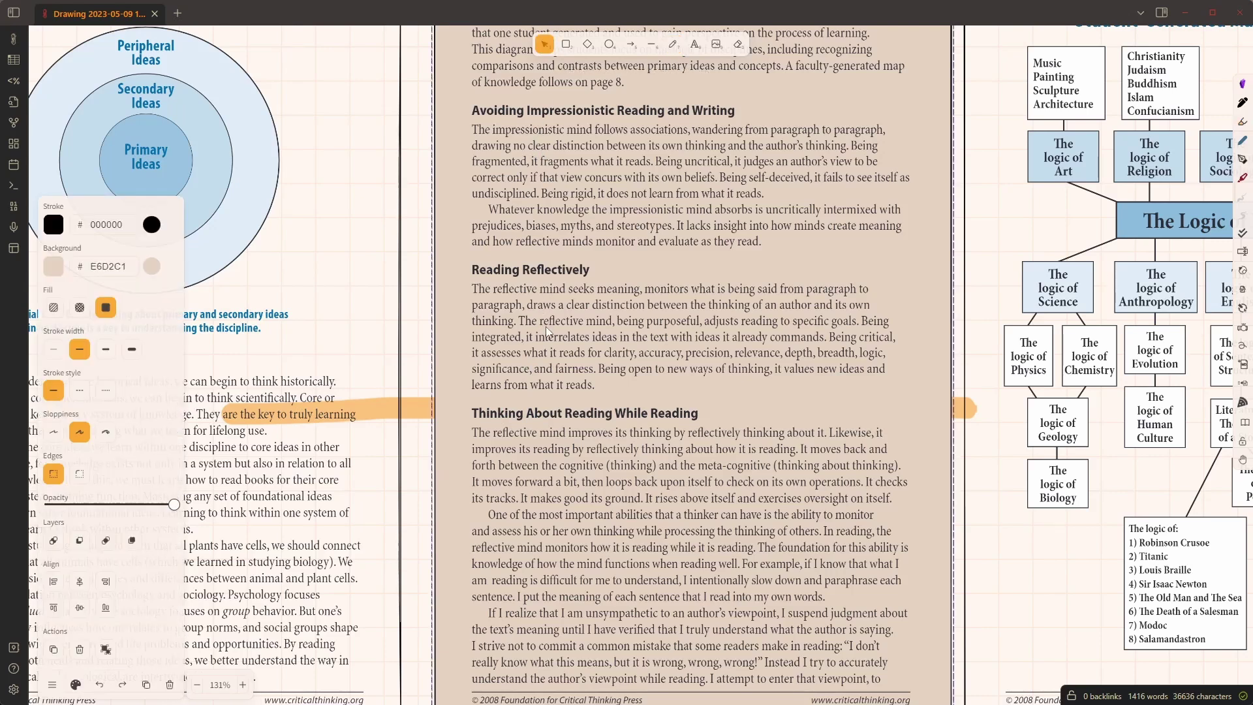
pyautogui.click(53, 267)
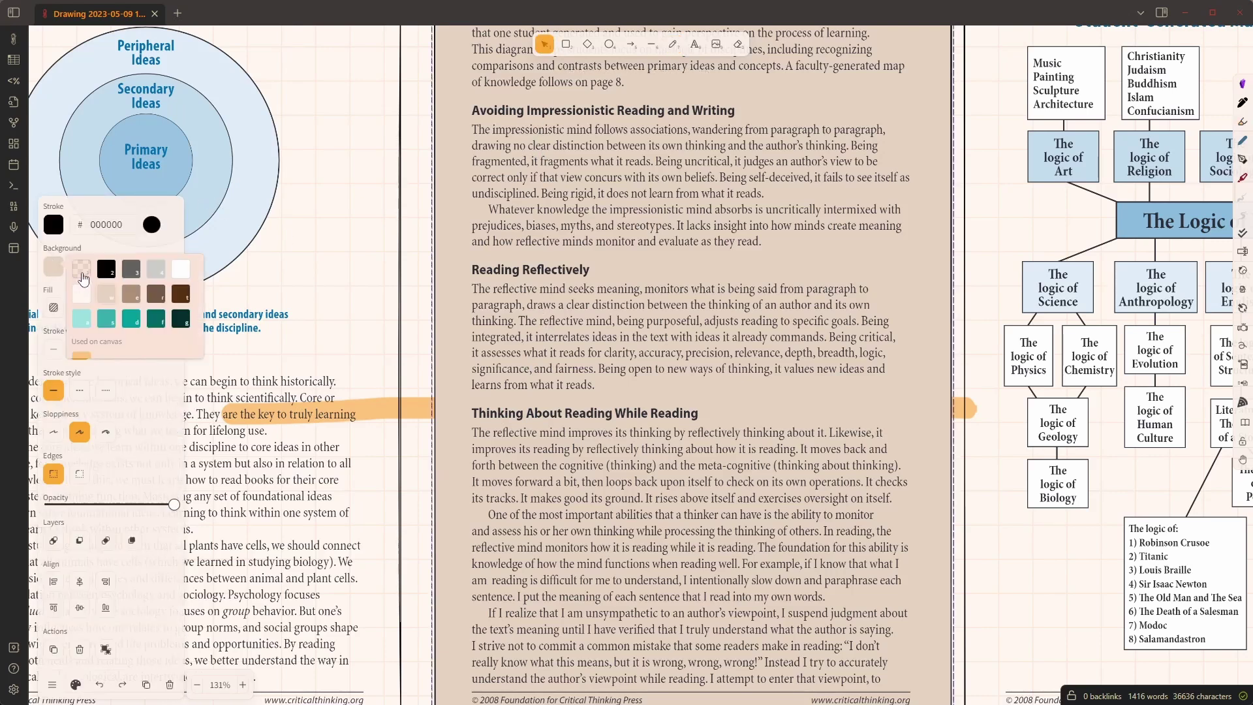
pyautogui.click(81, 274)
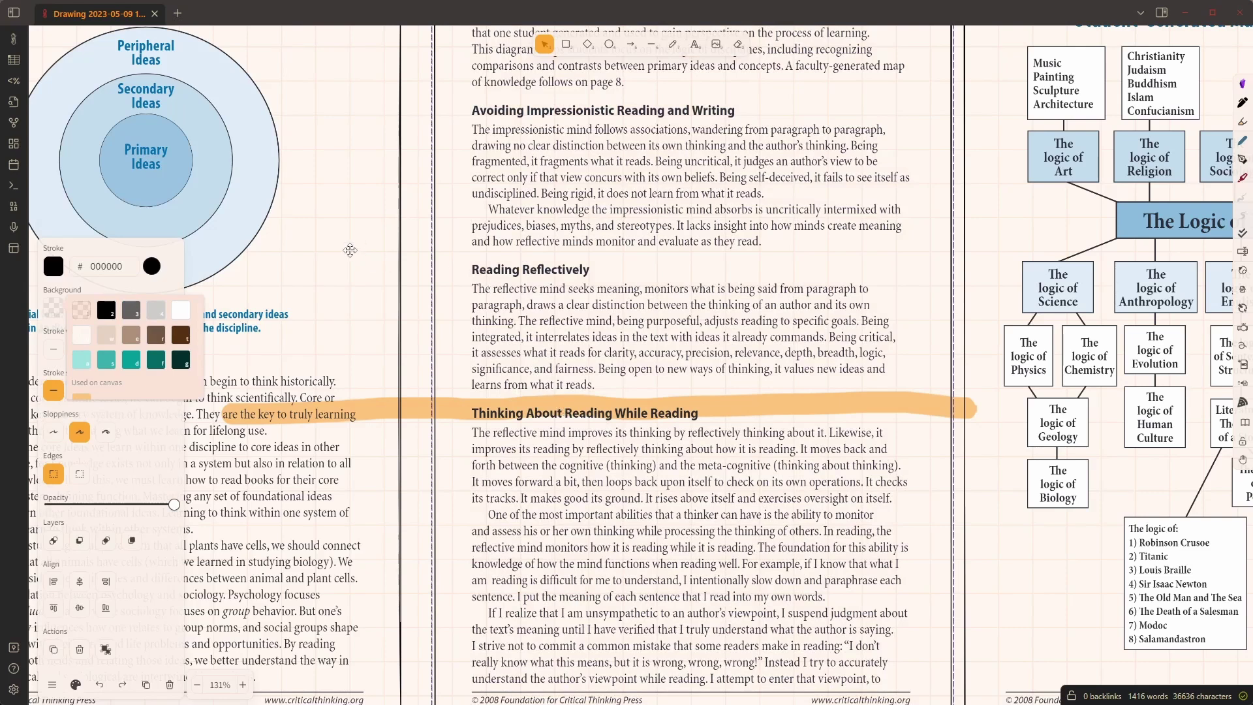
# - Scribble orange highlighter loops and marks around the circle diagram
pyautogui.moveTo(349, 250); pyautogui.dragTo(683, 317)
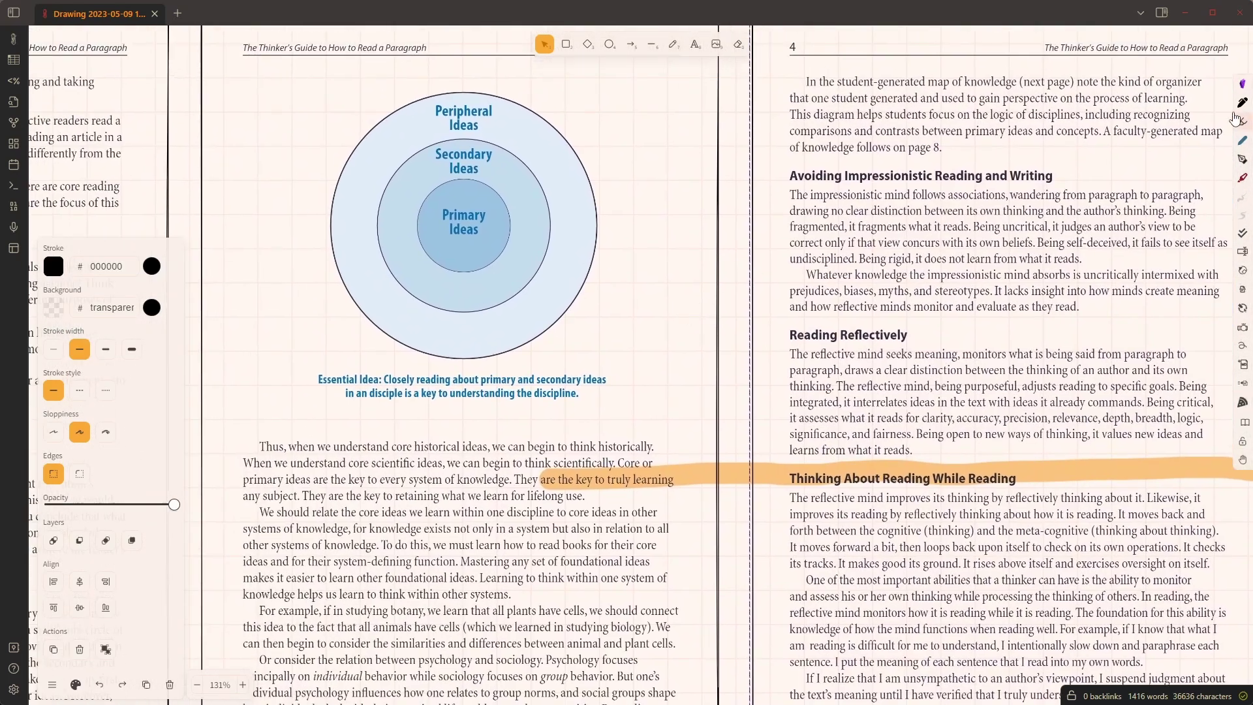
pyautogui.click(1242, 122)
pyautogui.moveTo(338, 127)
pyautogui.mouseDown()
pyautogui.moveTo(330, 118)
pyautogui.moveTo(292, 226)
pyautogui.moveTo(339, 302)
pyautogui.moveTo(356, 302)
pyautogui.mouseUp()
pyautogui.moveTo(595, 188); pyautogui.dragTo(599, 240)
pyautogui.moveTo(334, 207)
pyautogui.mouseDown()
pyautogui.moveTo(317, 153)
pyautogui.moveTo(394, 107)
pyautogui.mouseUp()
pyautogui.moveTo(548, 320)
pyautogui.mouseDown()
pyautogui.moveTo(571, 331)
pyautogui.moveTo(556, 339)
pyautogui.mouseUp()
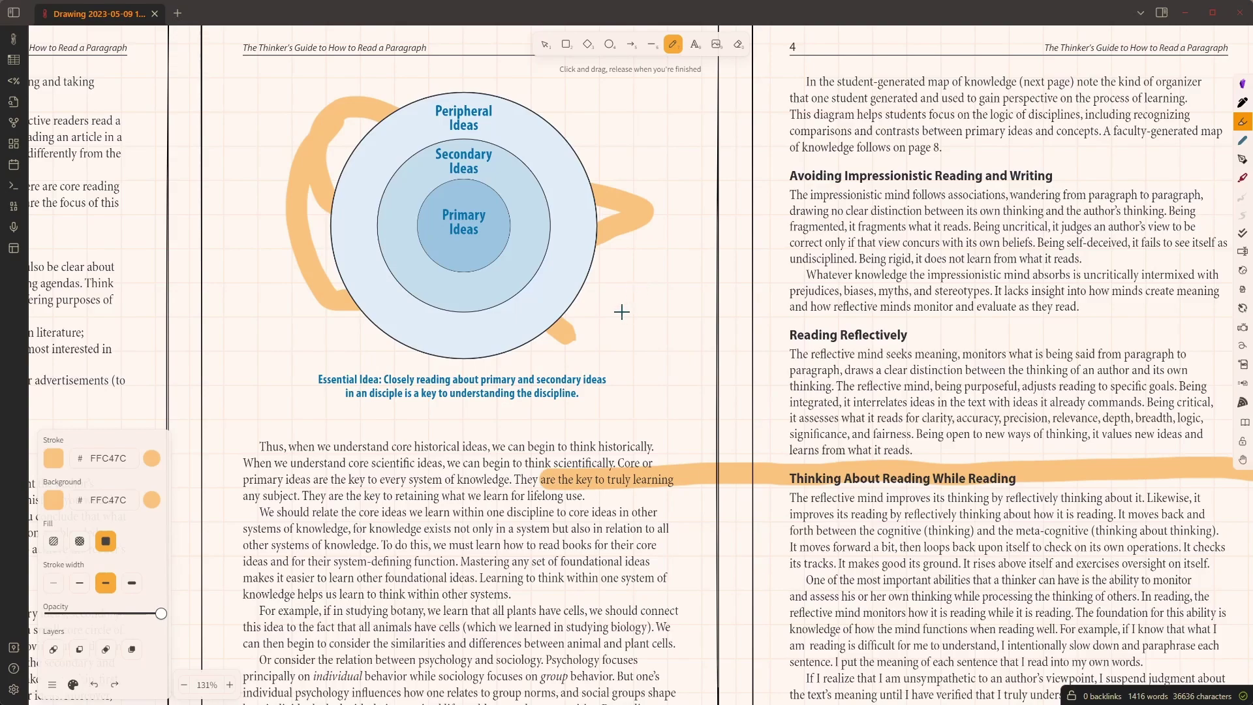
# - Add orange highlights on page 10 near the 'Second Level' heading
pyautogui.scroll(-6, 485, 373)
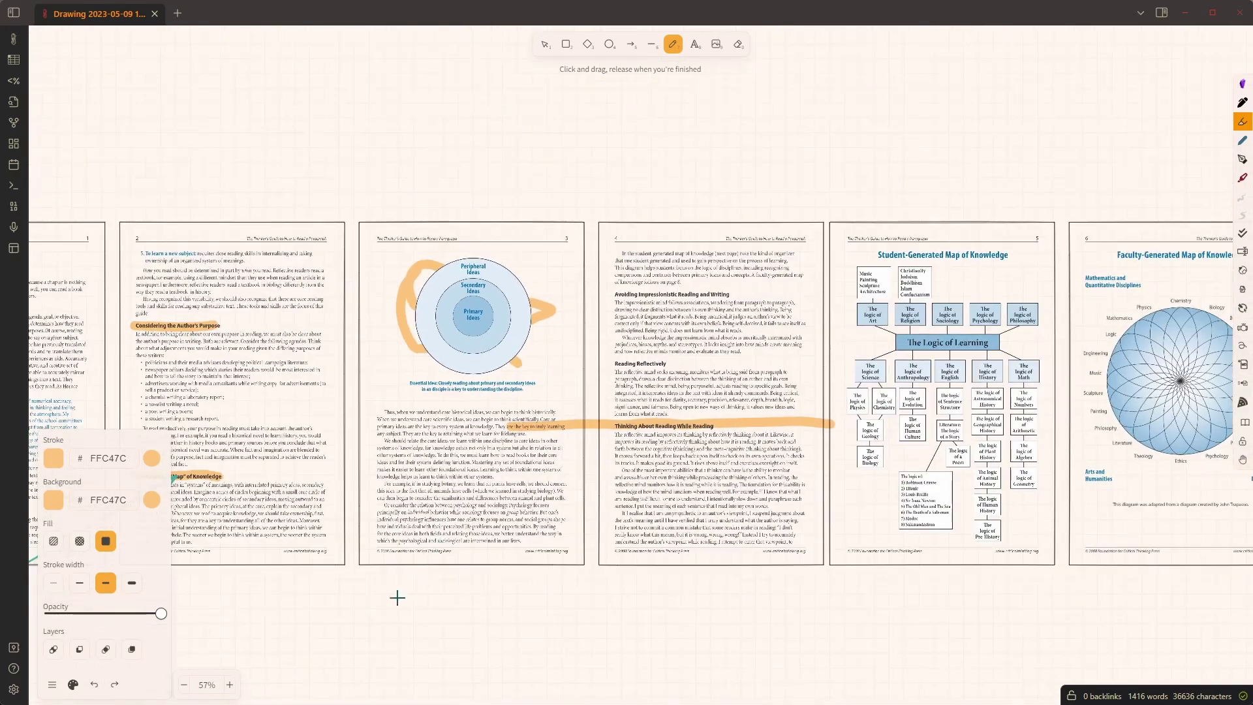
pyautogui.scroll(-10, 367, 631)
pyautogui.hscroll(-6, 367, 631)
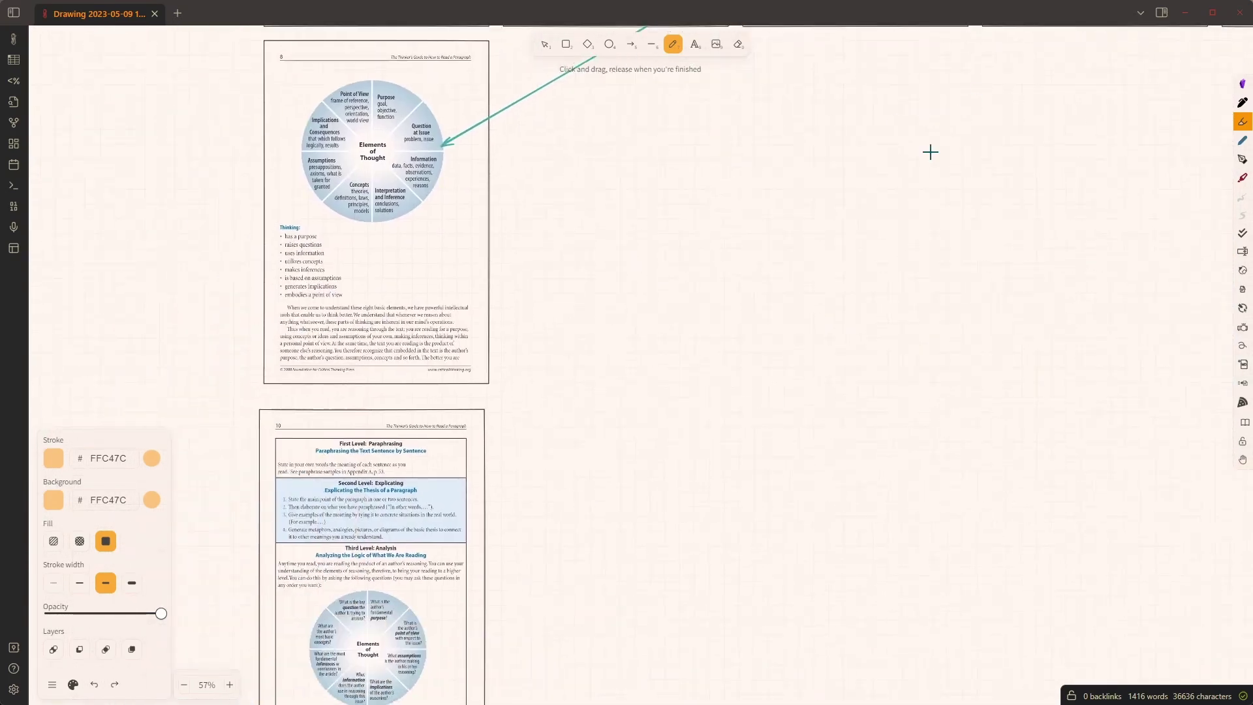
pyautogui.scroll(8, 315, 545)
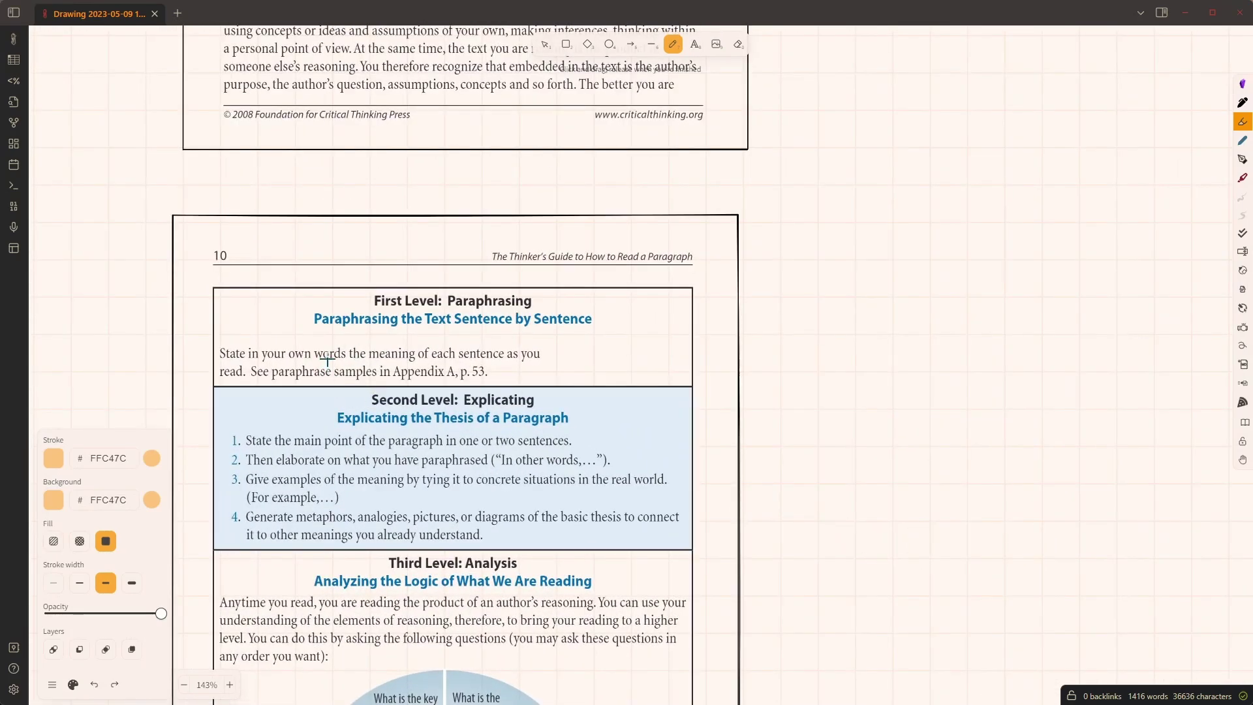
pyautogui.moveTo(325, 352); pyautogui.dragTo(340, 381)
pyautogui.moveTo(603, 384); pyautogui.dragTo(718, 400)
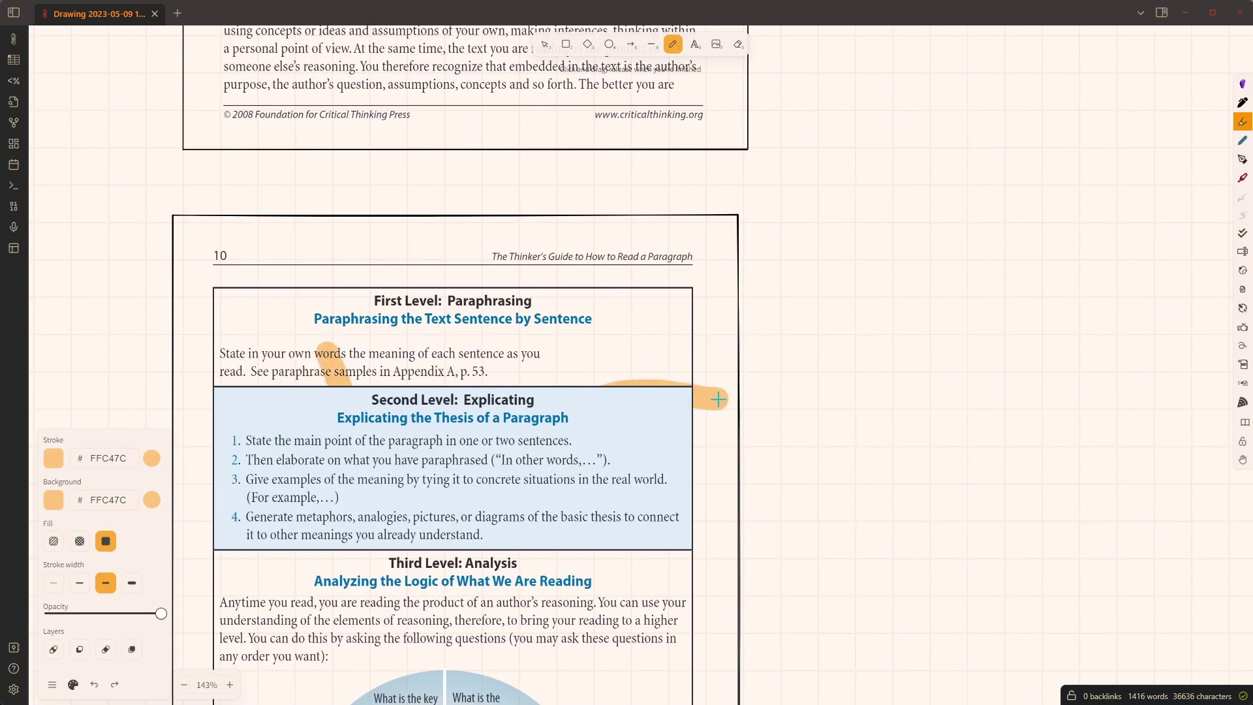
# - Draw a teal rectangle framing the 'Second Level: Explicating' heading
pyautogui.click(566, 44)
pyautogui.moveTo(332, 370)
pyautogui.mouseDown()
pyautogui.moveTo(522, 450)
pyautogui.moveTo(595, 449)
pyautogui.mouseUp()
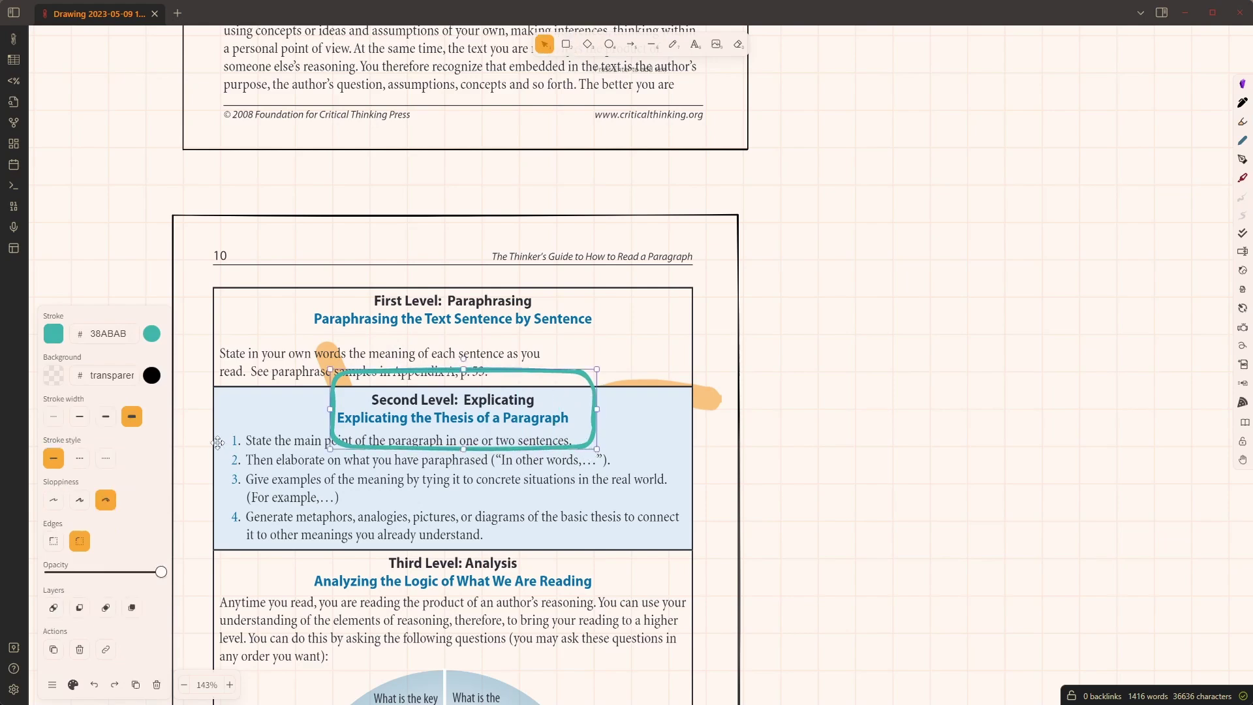
pyautogui.scroll(-5, 218, 443)
# - Create a new empty note, Untitled 21, then bring the drawing back to front
pyautogui.scroll(3, 456, 391)
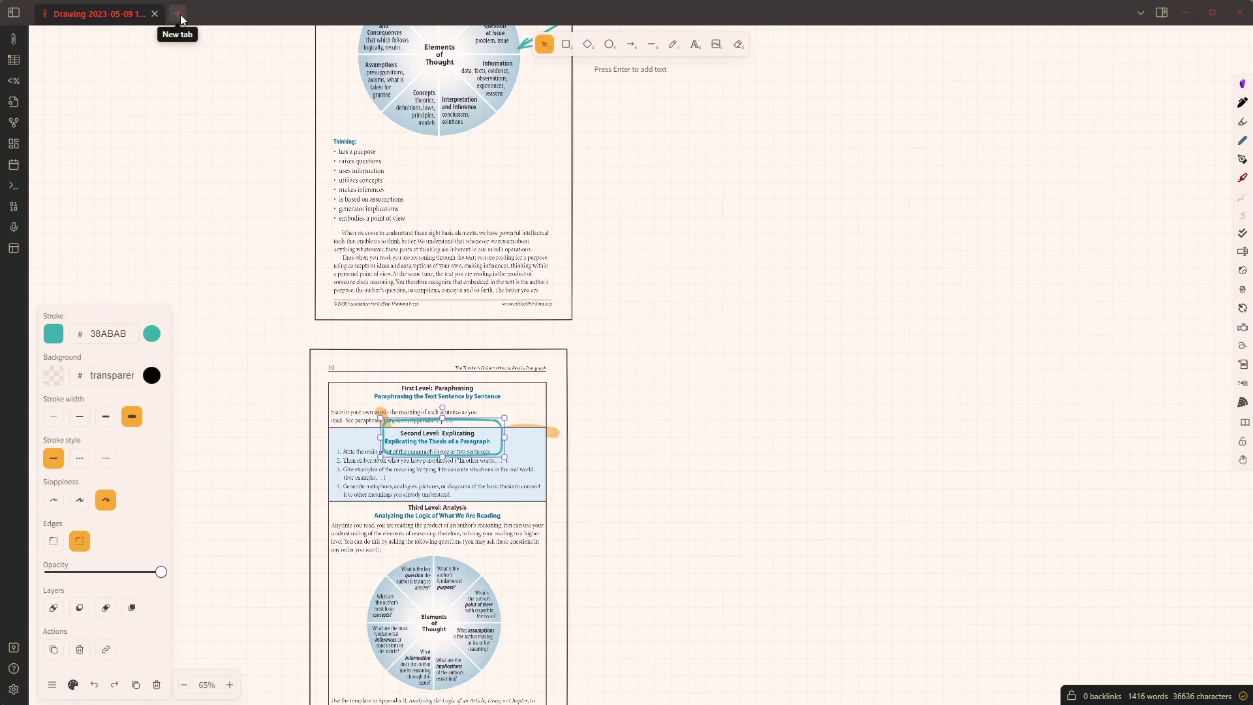
pyautogui.click(13, 12)
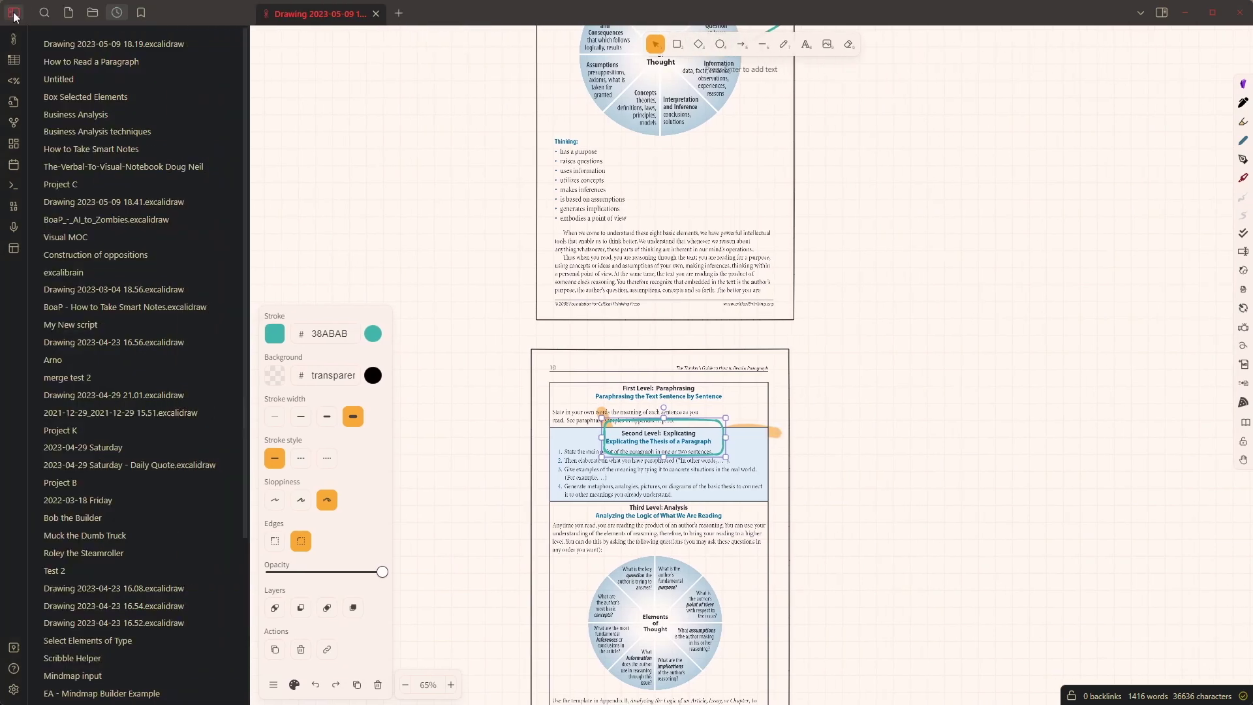
pyautogui.click(108, 40)
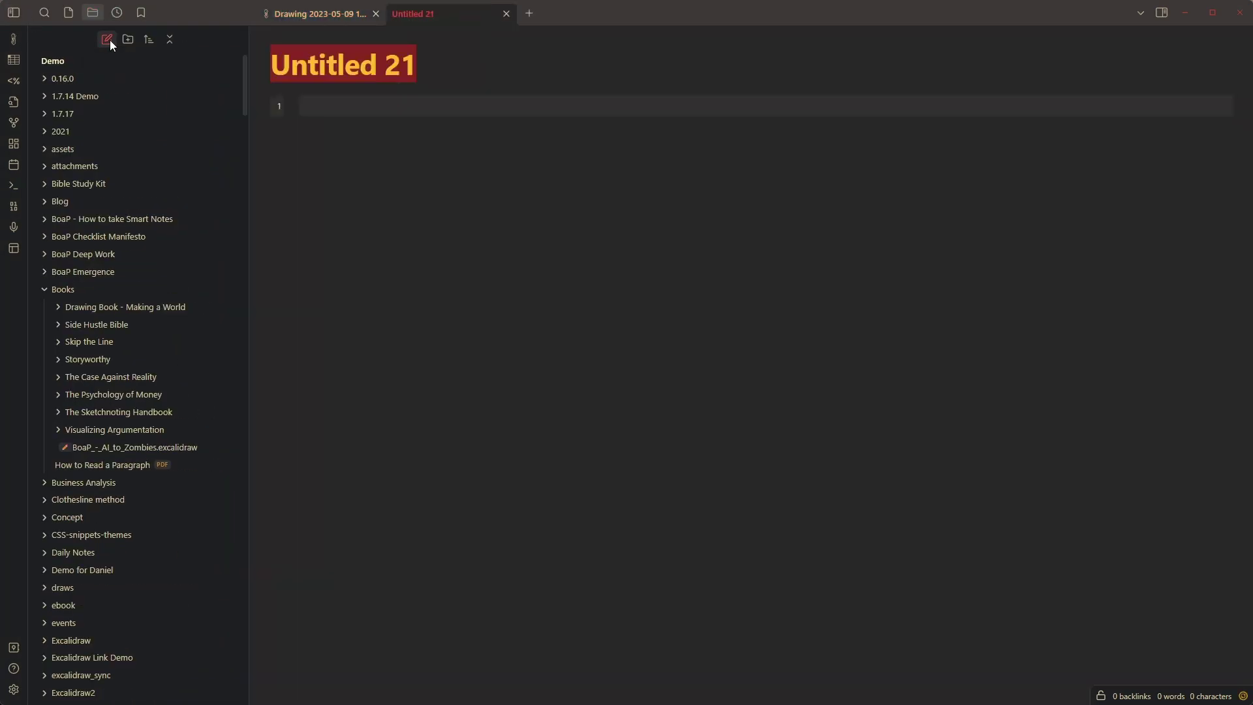
pyautogui.click(15, 12)
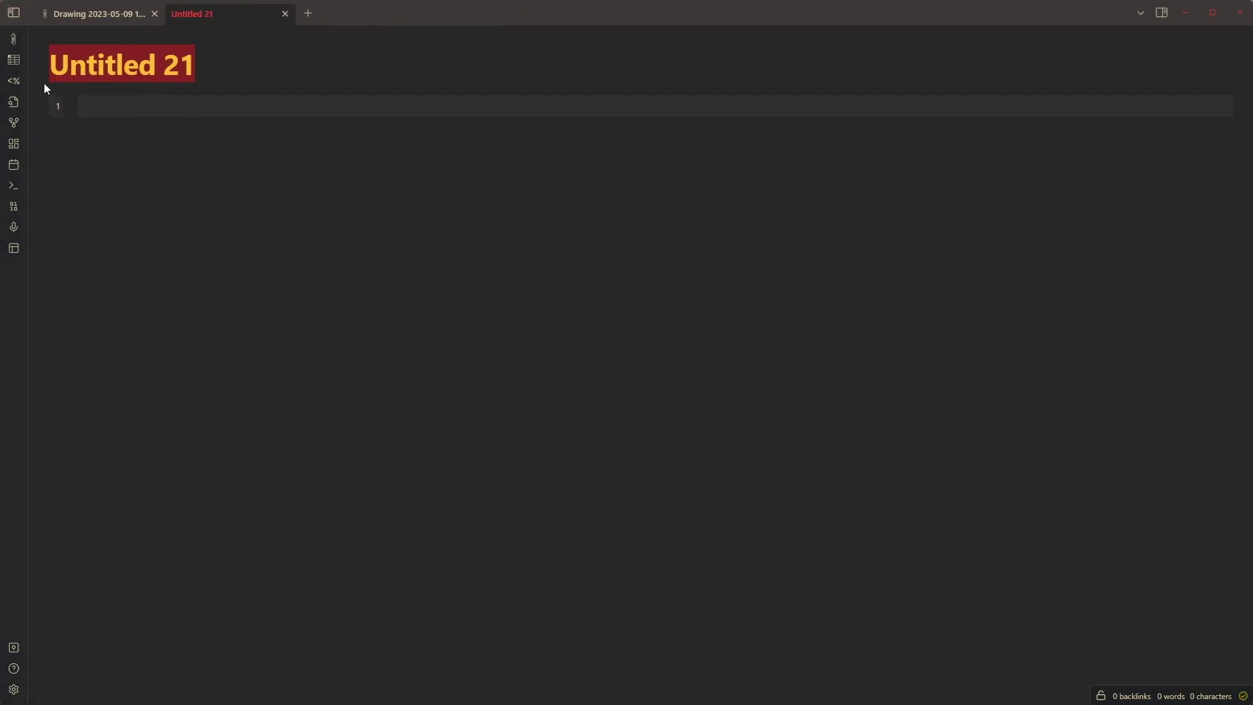
pyautogui.click(88, 17)
# - Copy an area embed link for the teal-boxed 'Second Level' element to the clipboard
pyautogui.scroll(10, 411, 460)
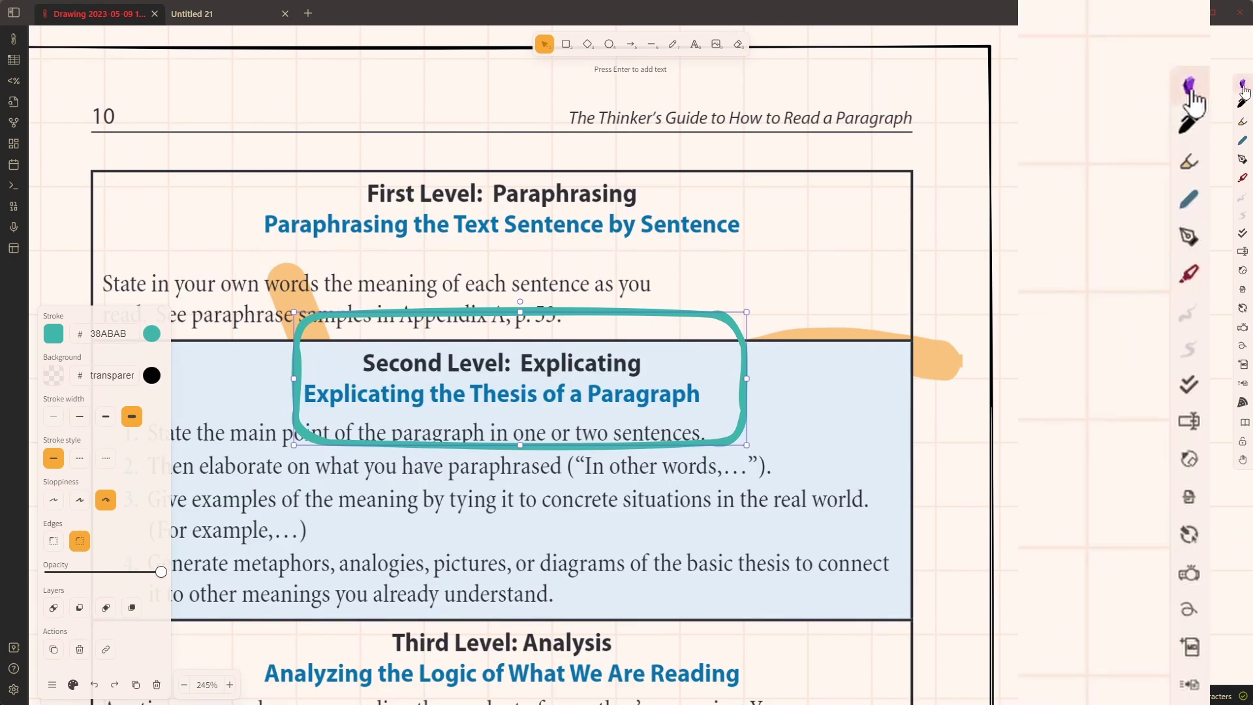
pyautogui.click(1243, 85)
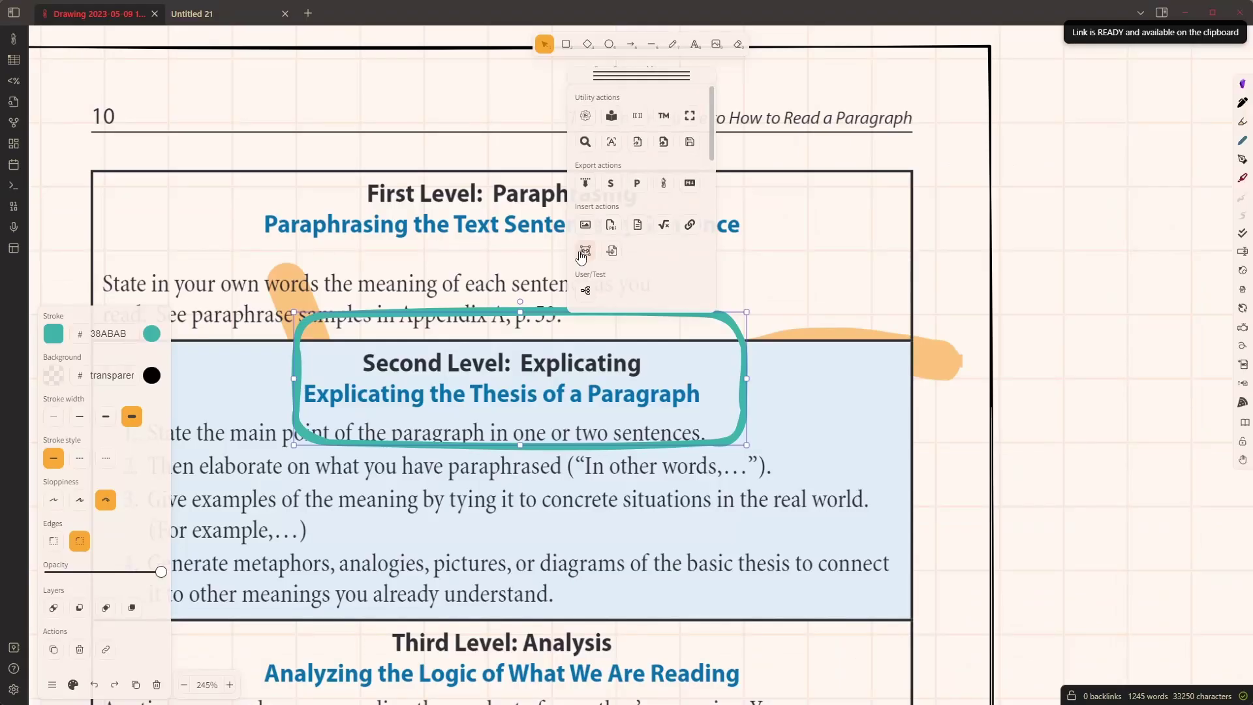
pyautogui.click(544, 451)
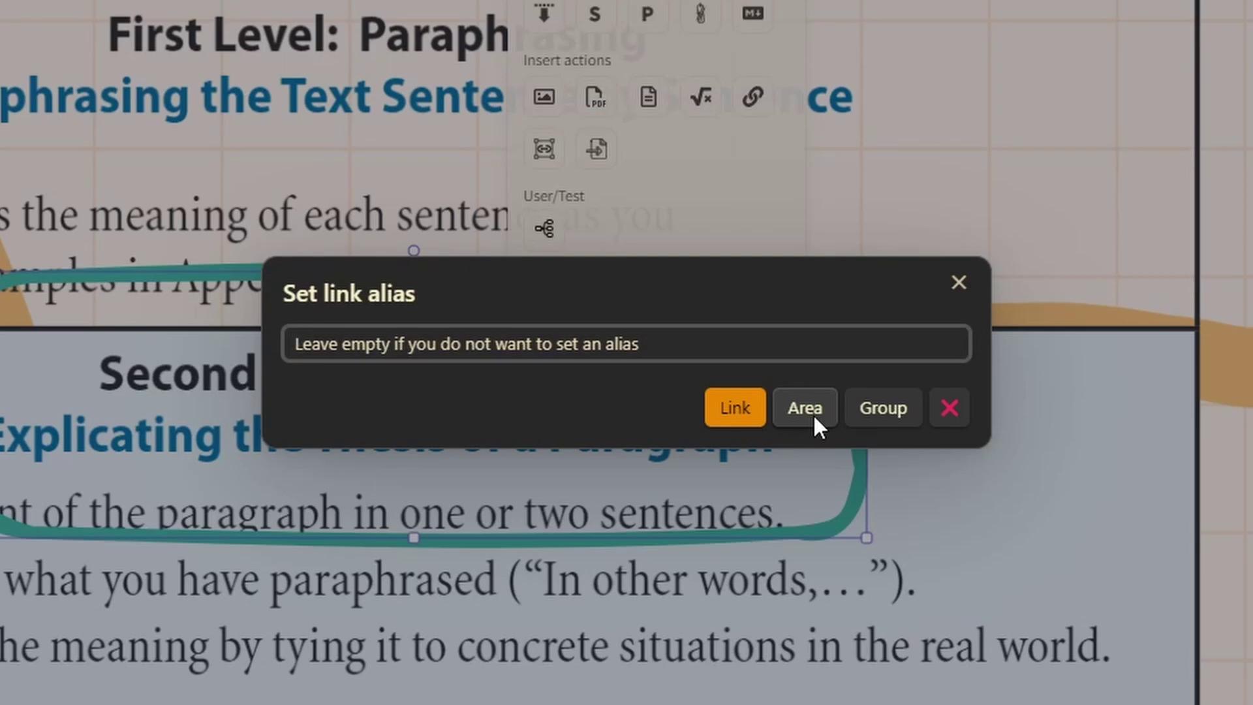
pyautogui.click(814, 415)
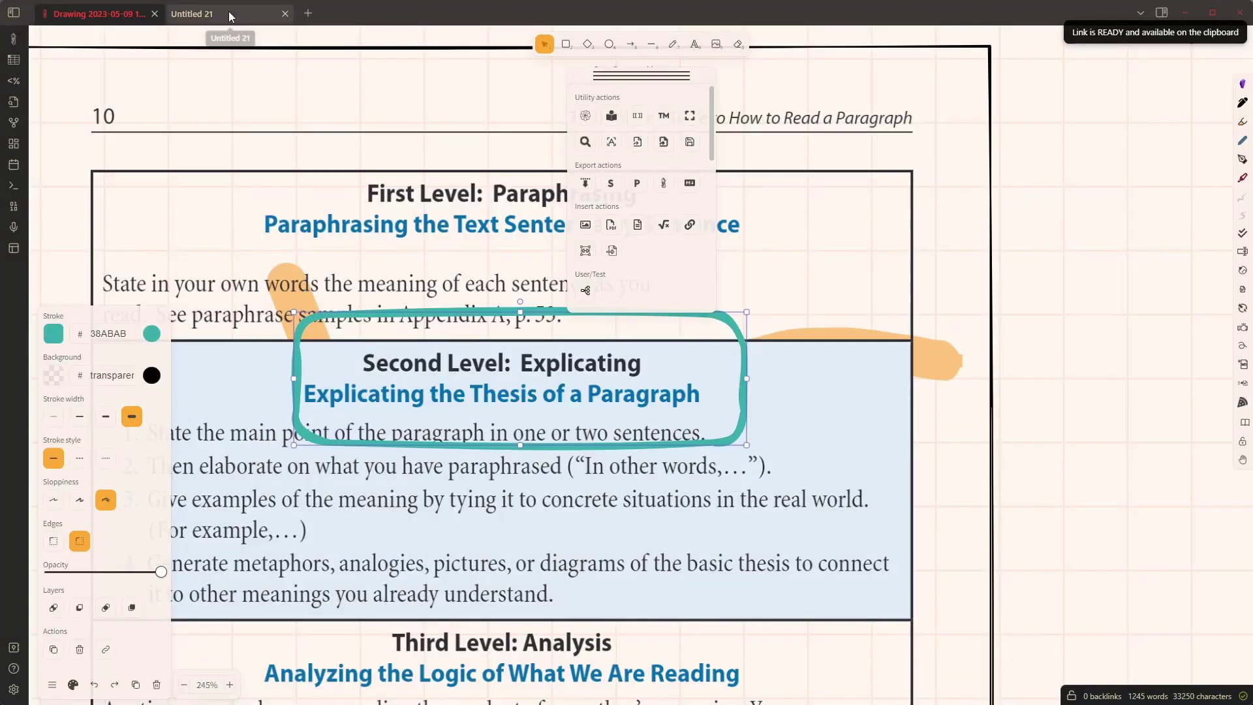
# - Paste the area embed link into Untitled 21 so the 'Second Level' area renders
pyautogui.click(229, 10)
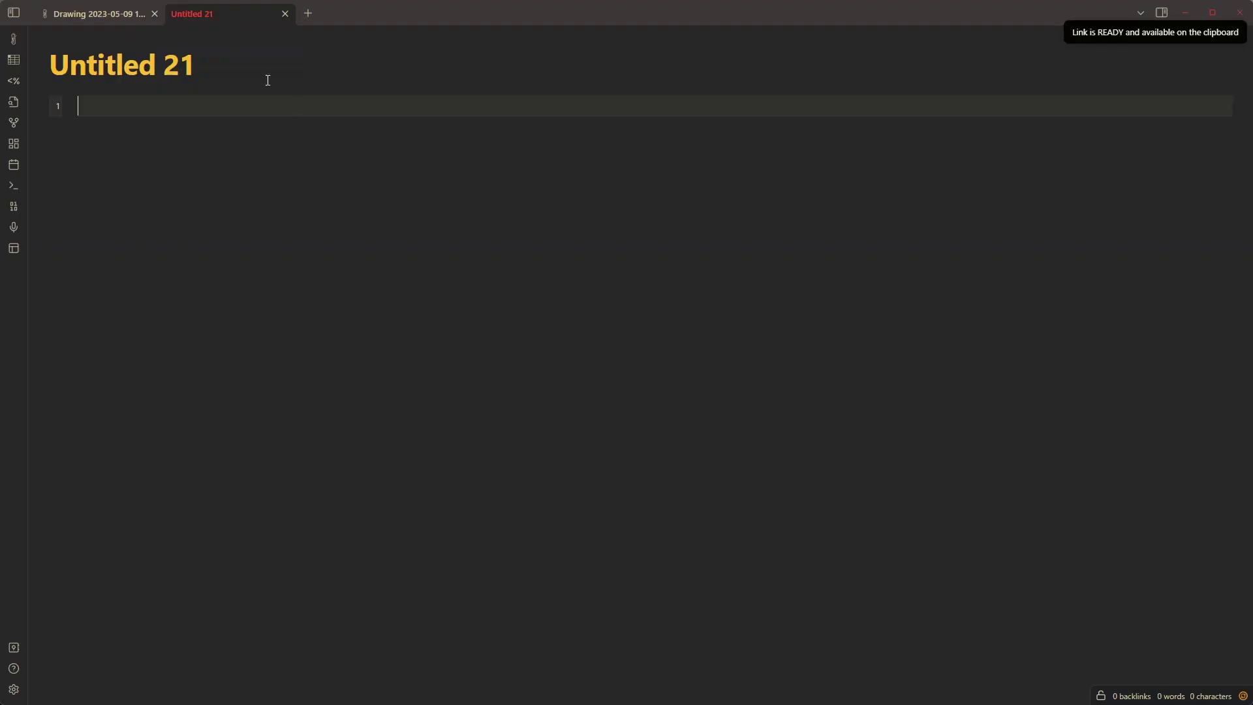
pyautogui.write('![[Excalidraw/Drawing 2023-05-09 18.19.excalidraw.md#^area=4Aymb0ghSDUQD1DxfW2A5]]')
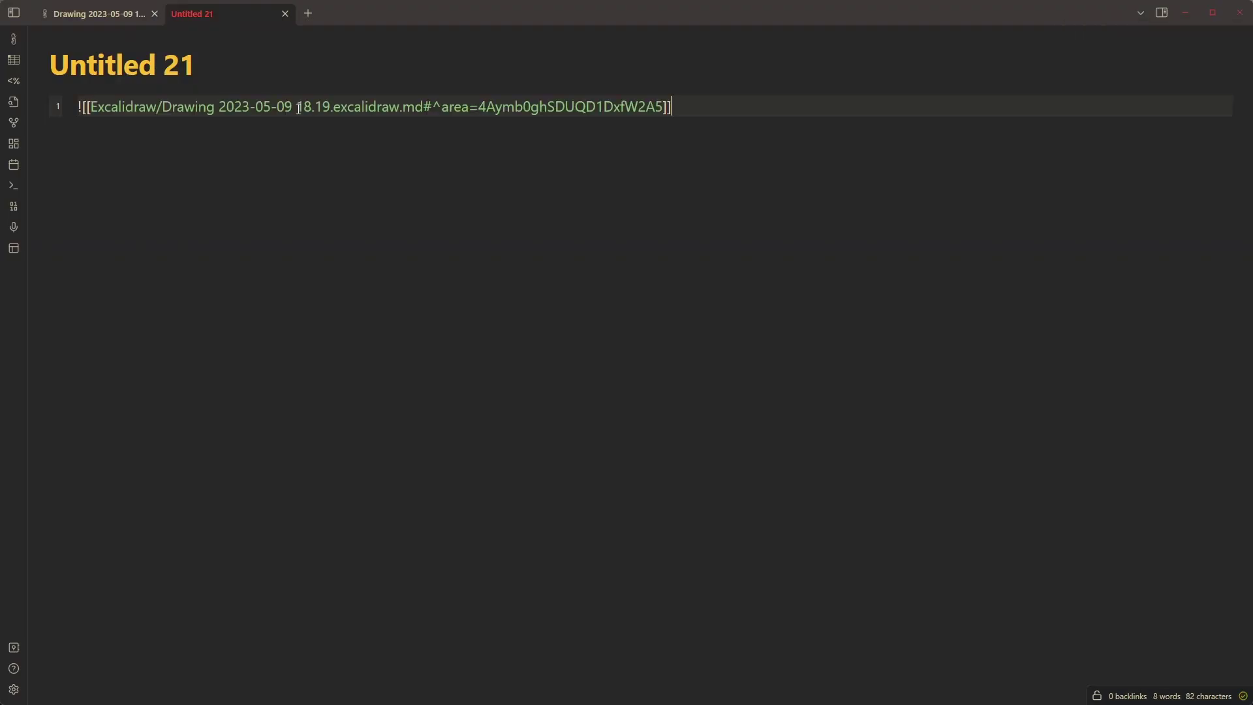
pyautogui.press('Return')
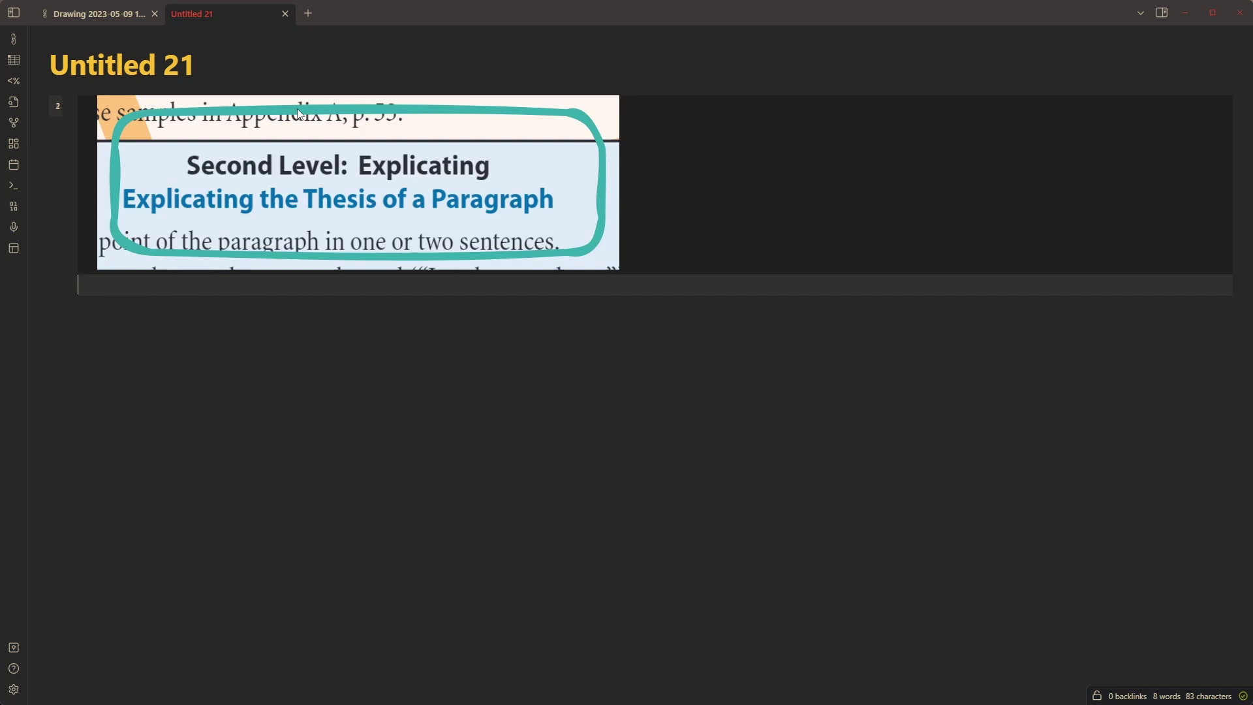
# - Back in the drawing, lock all the page images in place
pyautogui.click(105, 14)
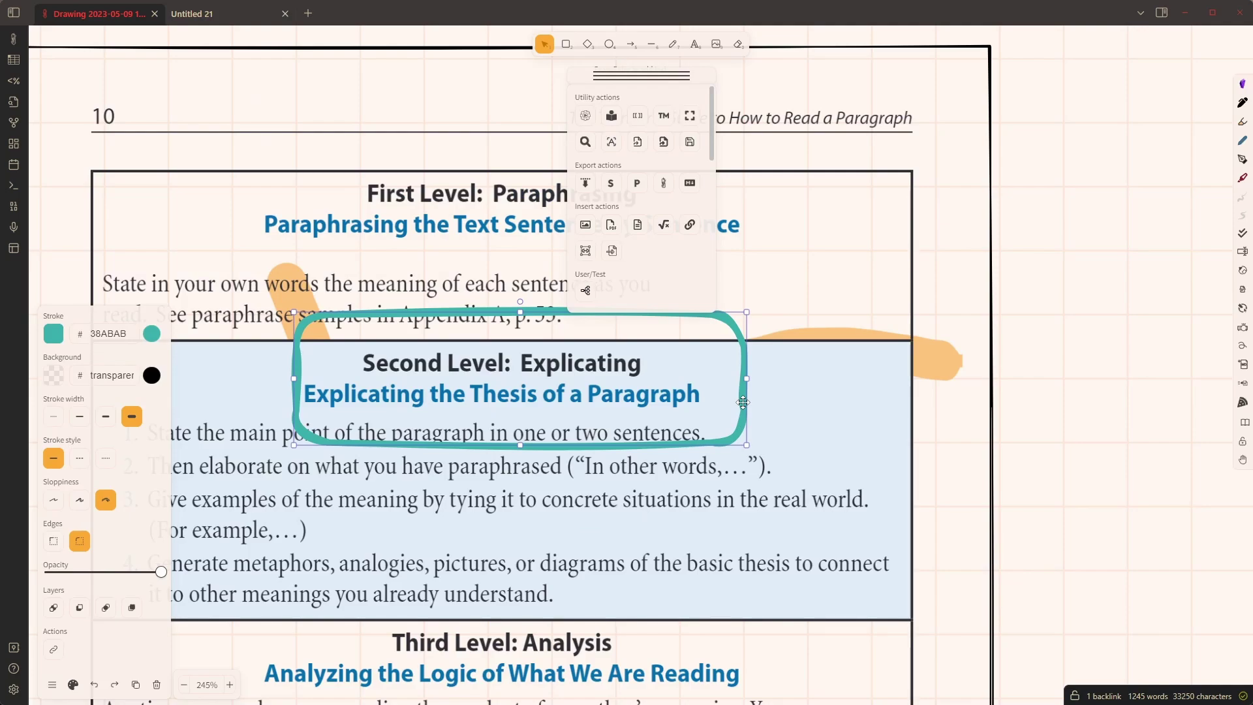
pyautogui.scroll(-5, 871, 382)
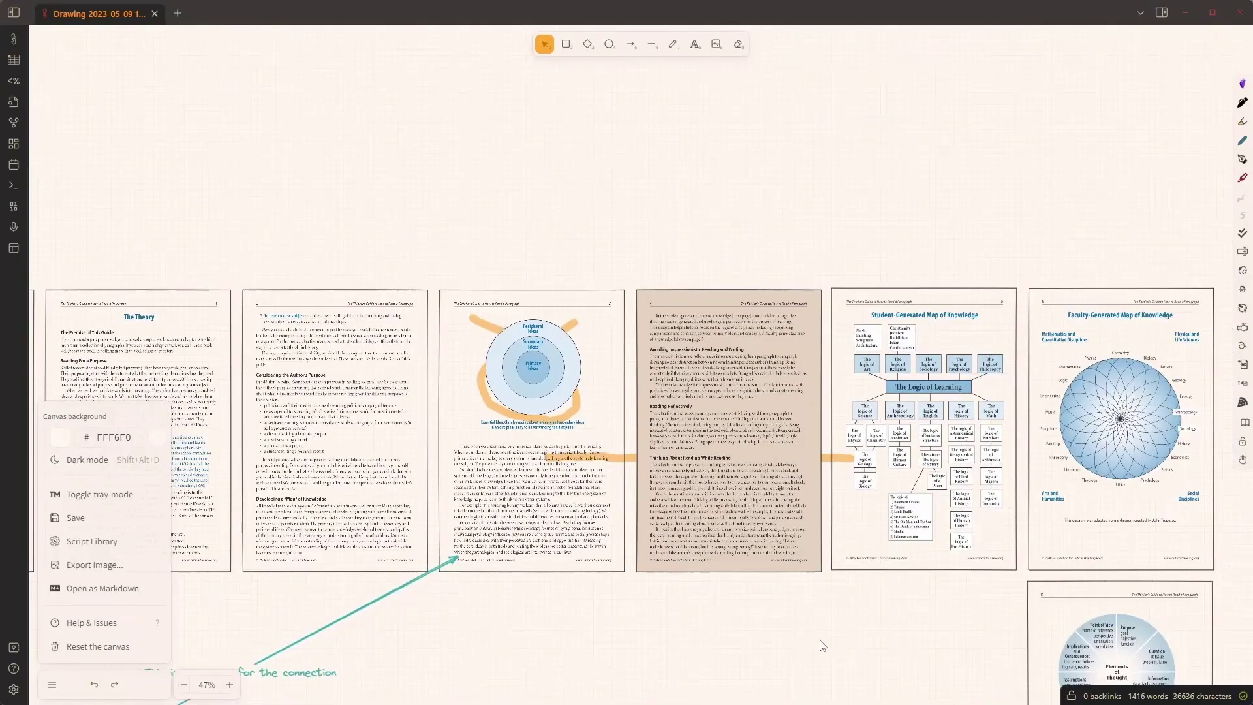
pyautogui.moveTo(886, 623); pyautogui.dragTo(1001, 431)
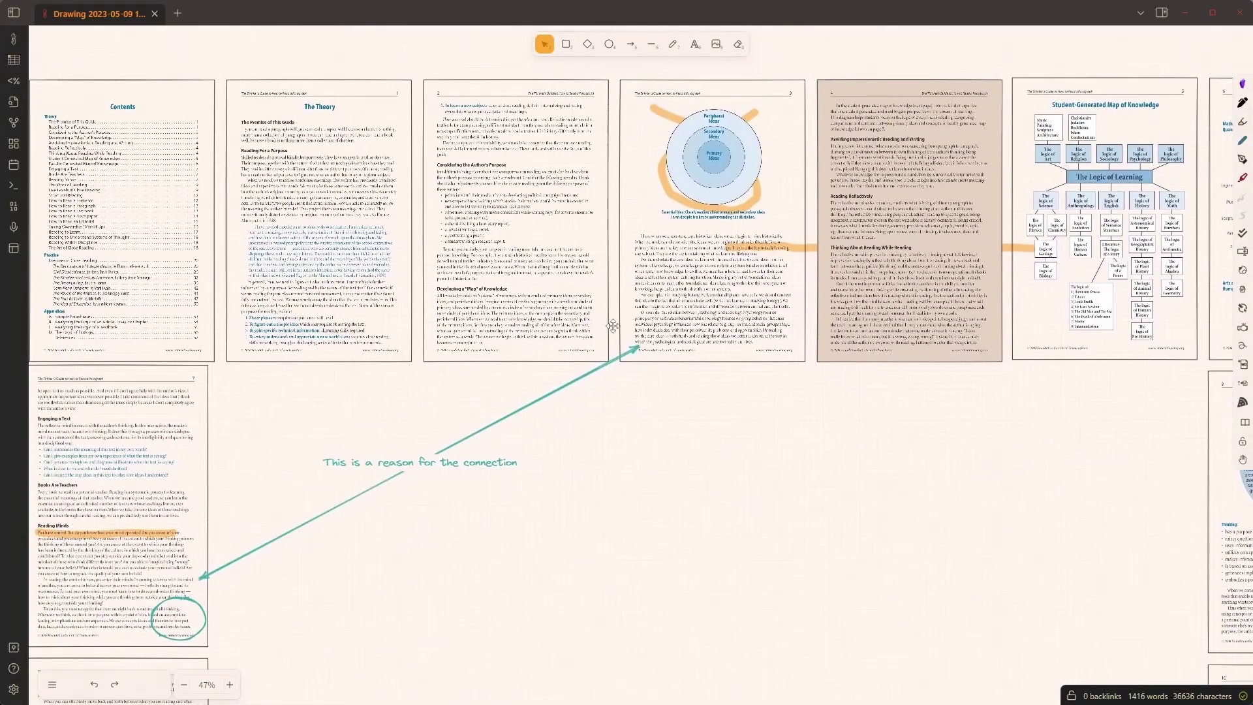
pyautogui.click(483, 361)
pyautogui.rightClick(497, 338)
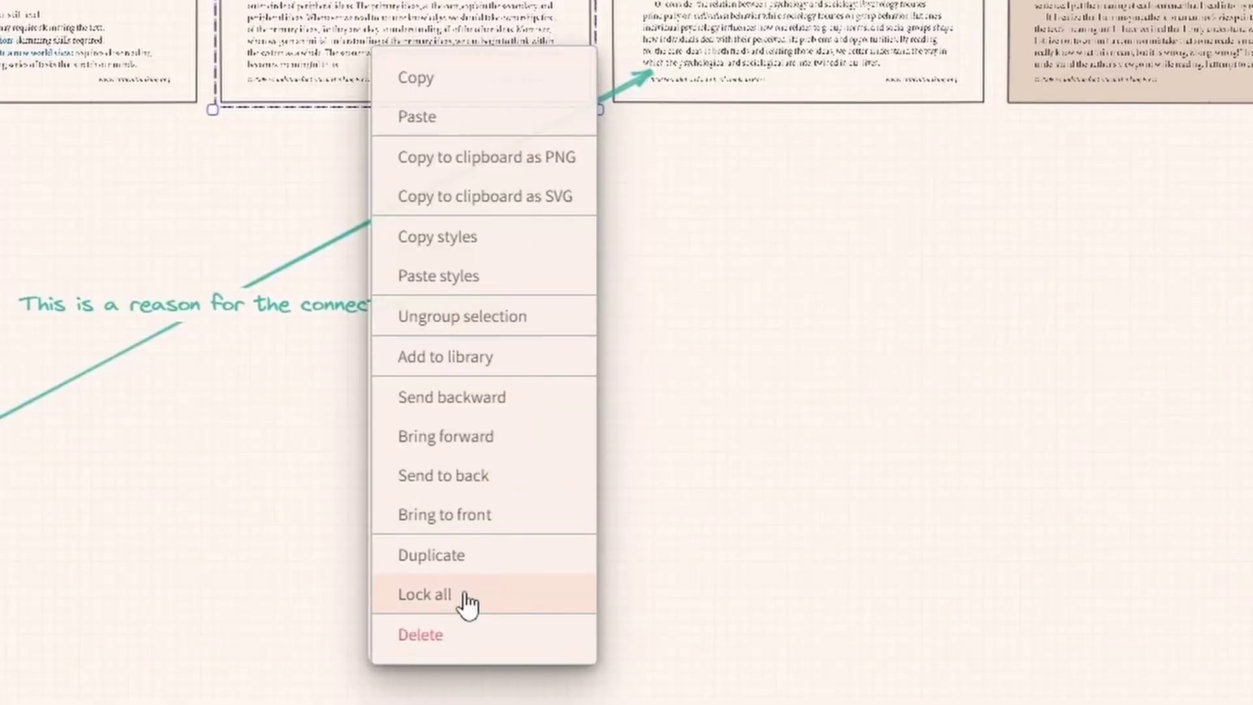
pyautogui.click(467, 597)
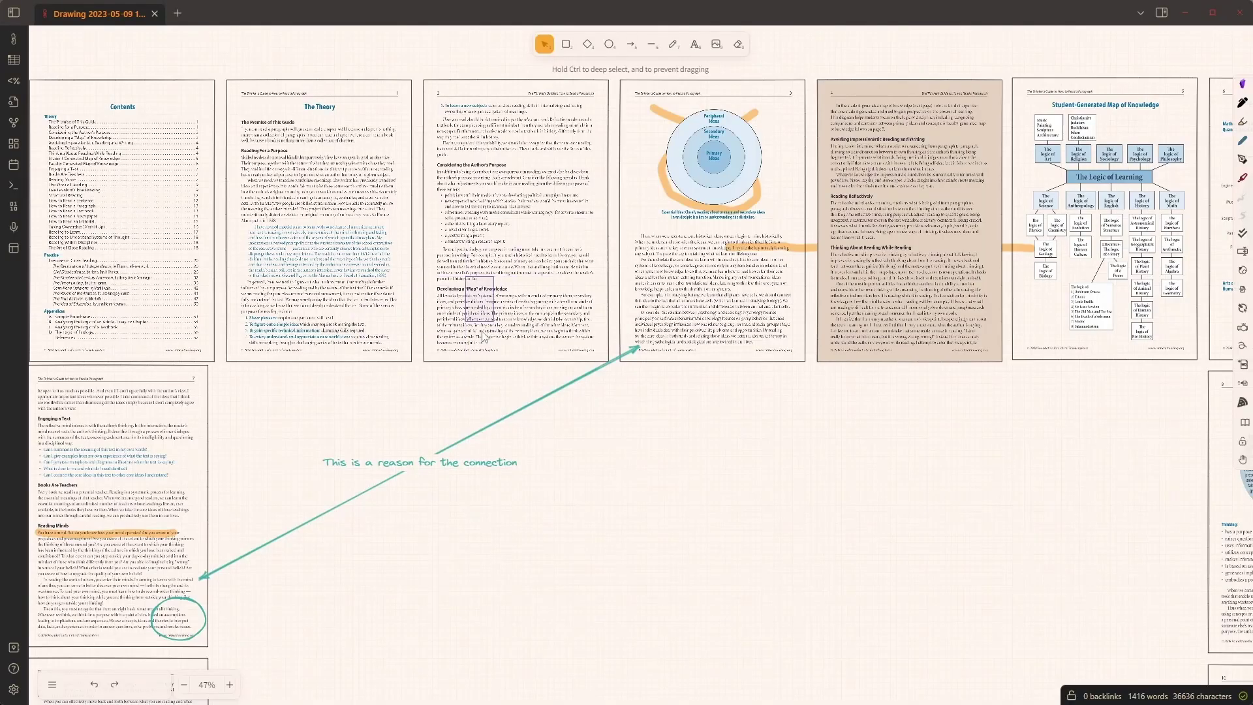
# - Test that the locked pages resist selection and moving
pyautogui.moveTo(918, 413); pyautogui.dragTo(857, 317)
pyautogui.click(846, 260)
pyautogui.moveTo(846, 260)
pyautogui.mouseDown()
pyautogui.moveTo(847, 276)
pyautogui.moveTo(850, 259)
pyautogui.mouseUp()
pyautogui.moveTo(517, 348); pyautogui.dragTo(483, 287)
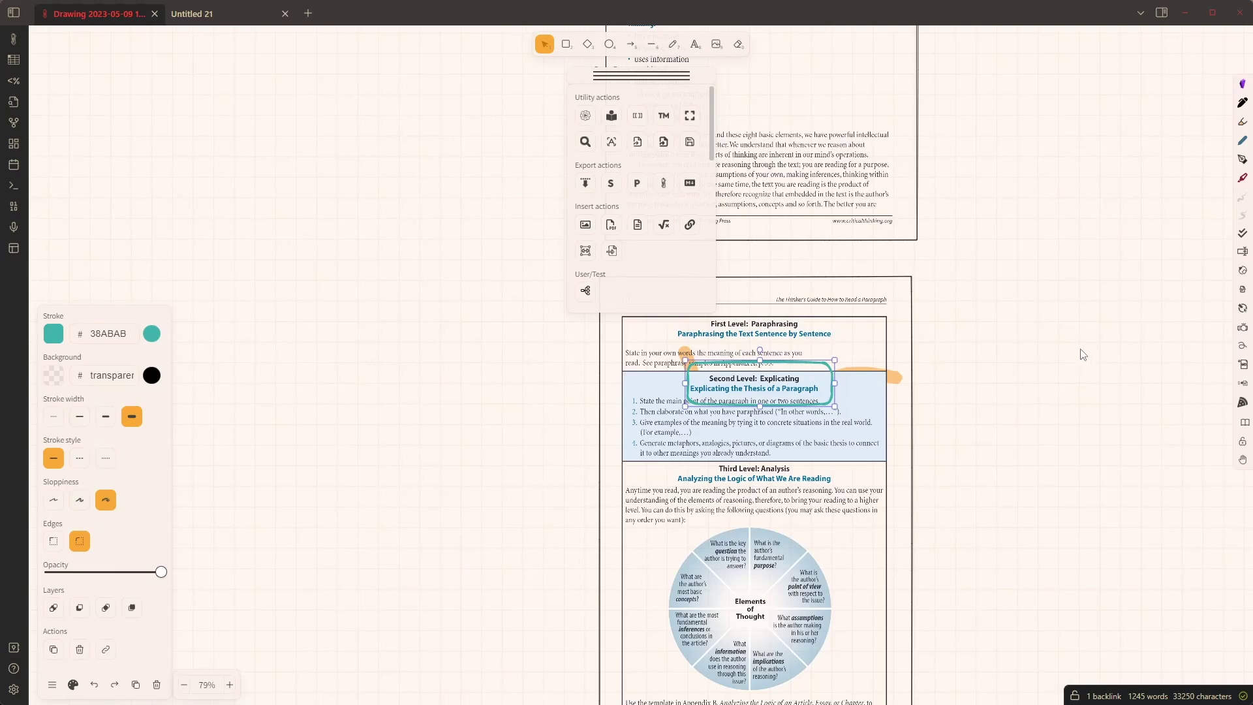
# - Highlight 'making inferences, thinking within' in orange, then bring up the canvas main menu
pyautogui.moveTo(1083, 389); pyautogui.dragTo(592, 575)
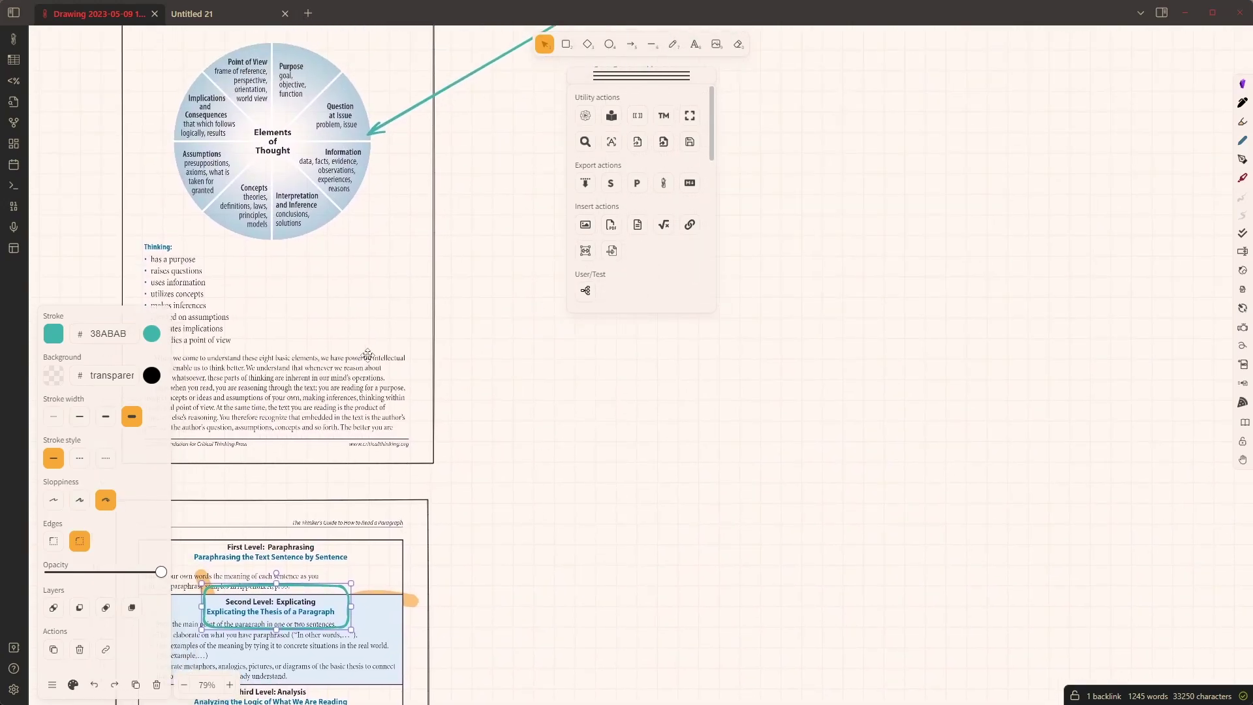
pyautogui.keyDown('ctrl'); pyautogui.scroll(5, 338, 388); pyautogui.keyUp('ctrl')
pyautogui.keyDown('ctrl'); pyautogui.scroll(5, 338, 387); pyautogui.keyUp('ctrl')
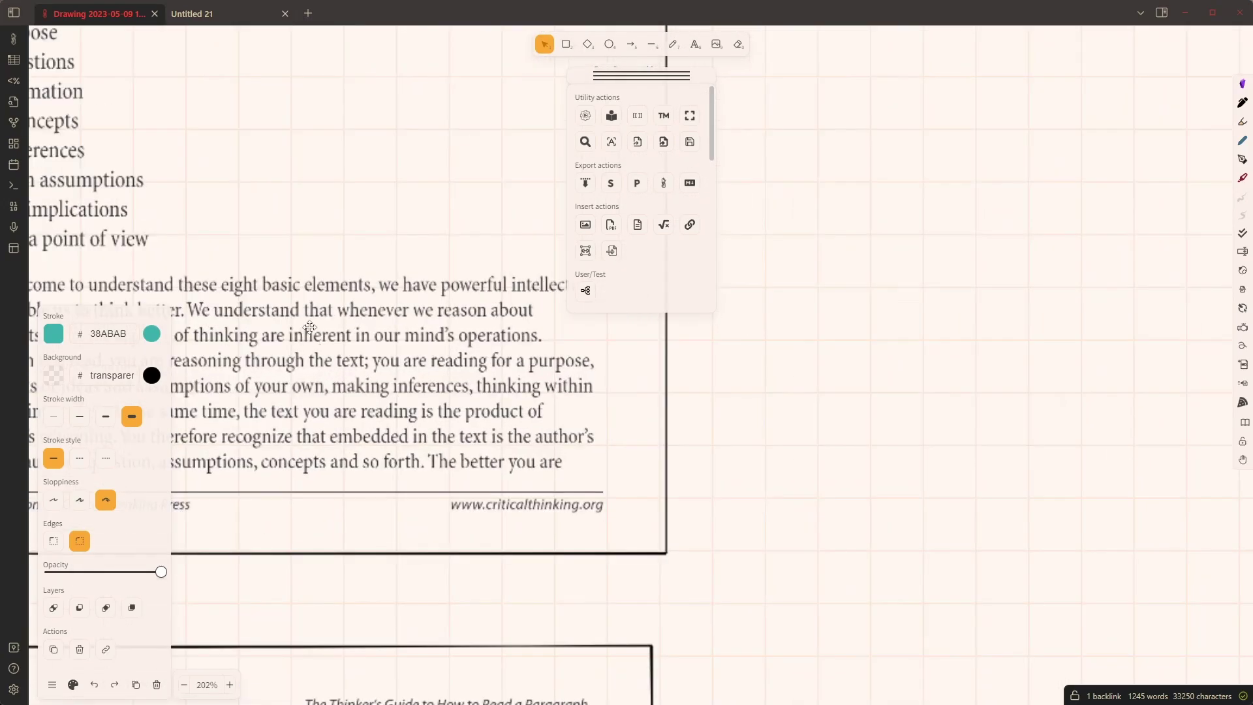
pyautogui.click(1241, 121)
pyautogui.moveTo(324, 385); pyautogui.dragTo(593, 383)
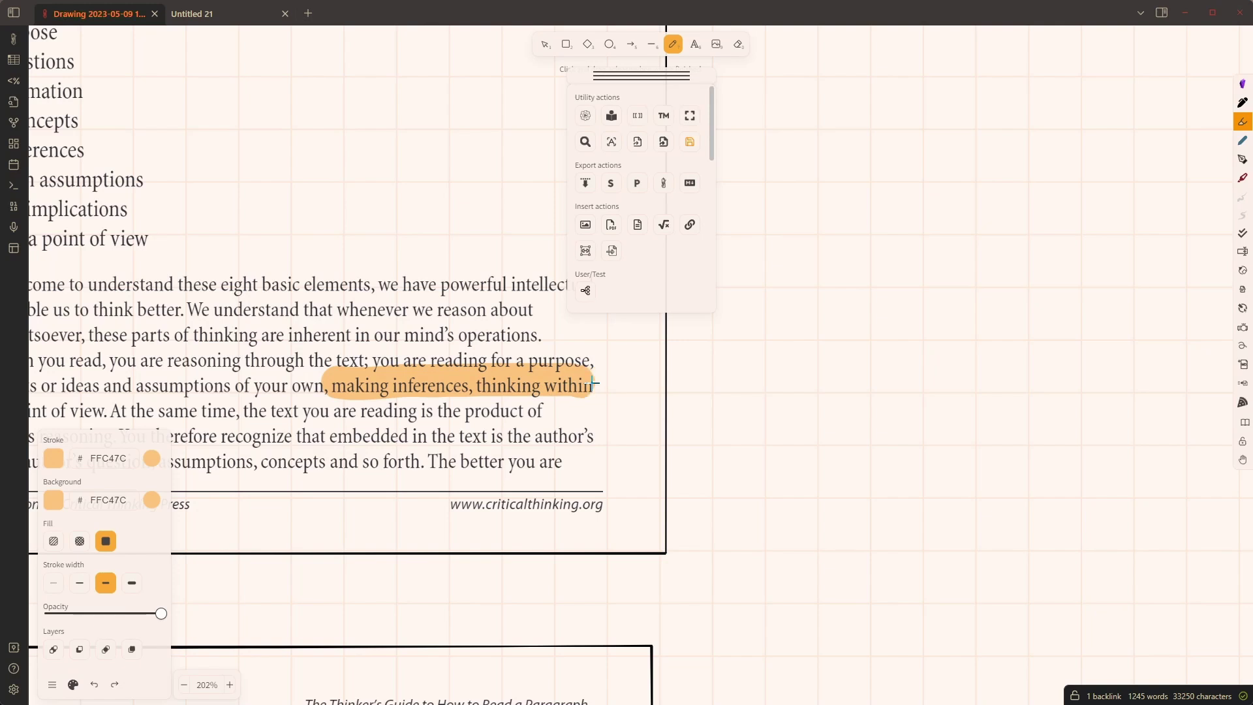
pyautogui.click(58, 694)
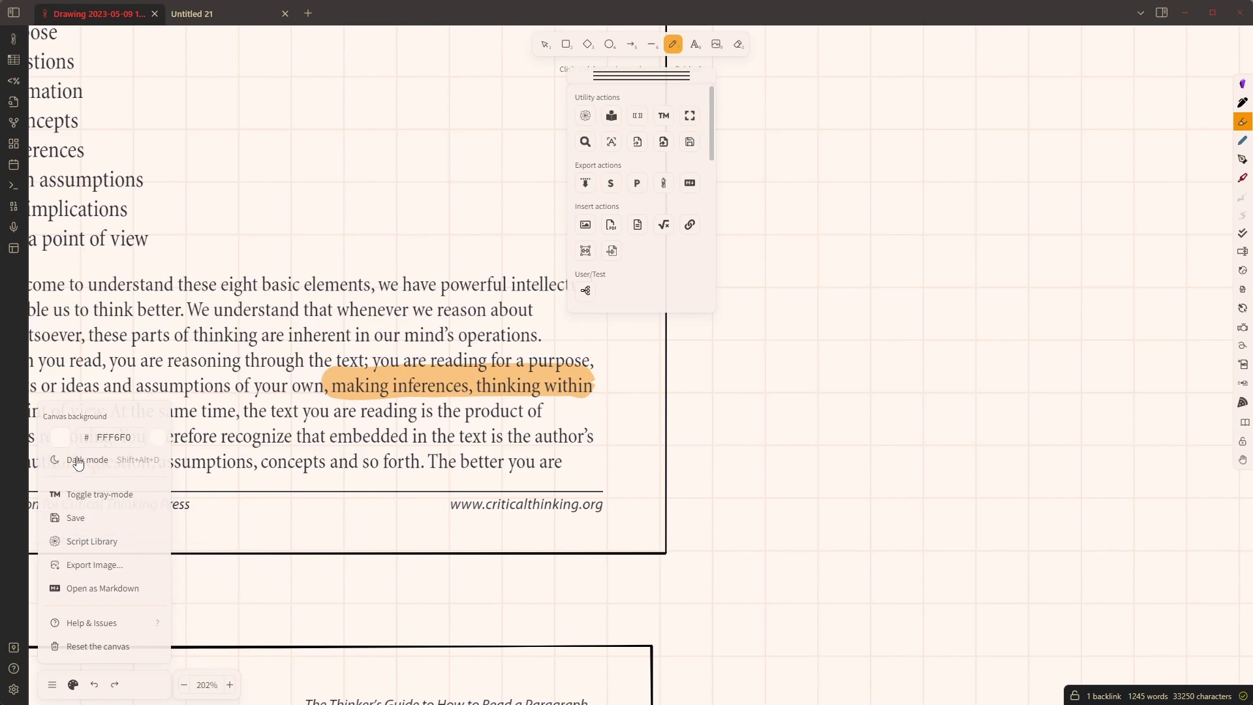
# - Preview the canvas in dark mode while panning across the pages
pyautogui.click(78, 462)
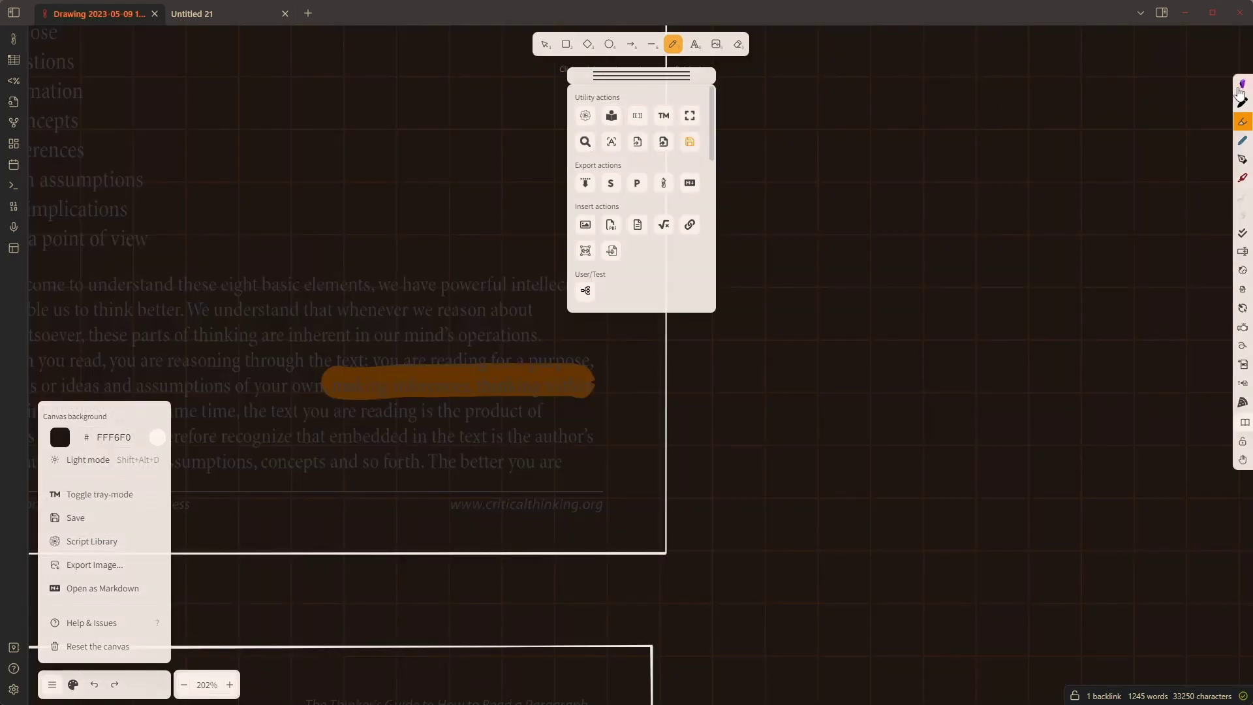
pyautogui.click(1239, 88)
pyautogui.scroll(10, 269, 344)
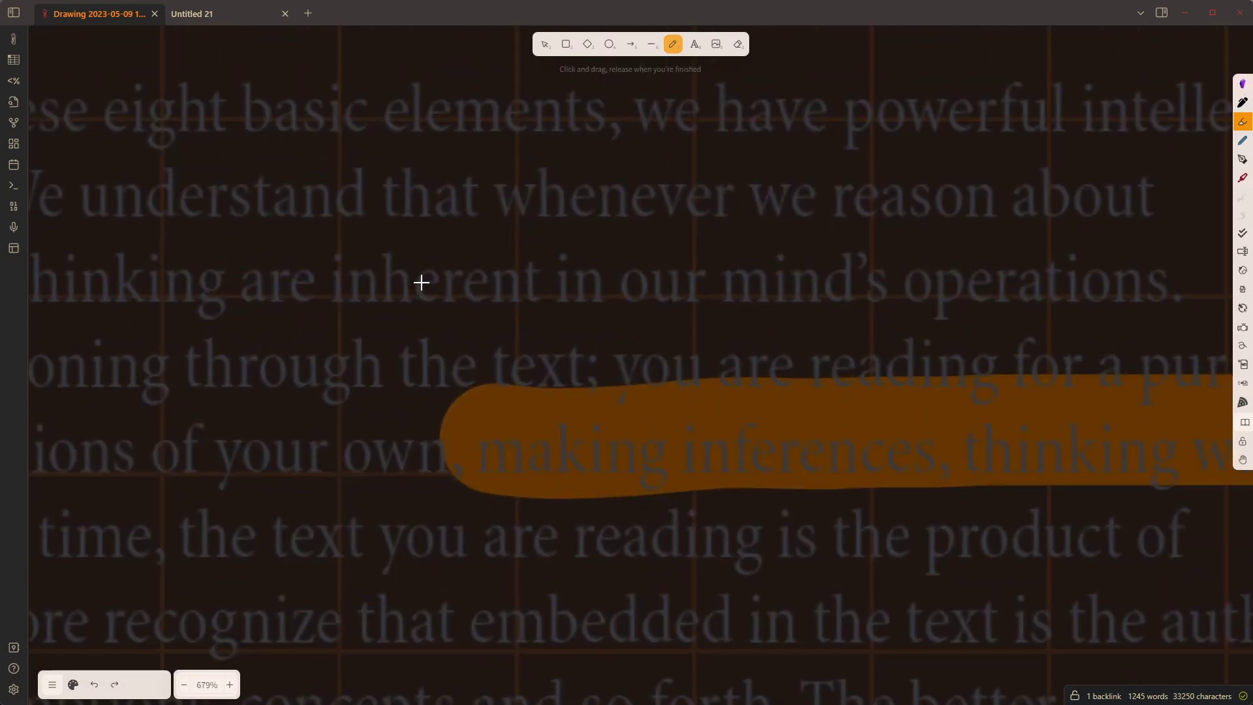
pyautogui.click(545, 51)
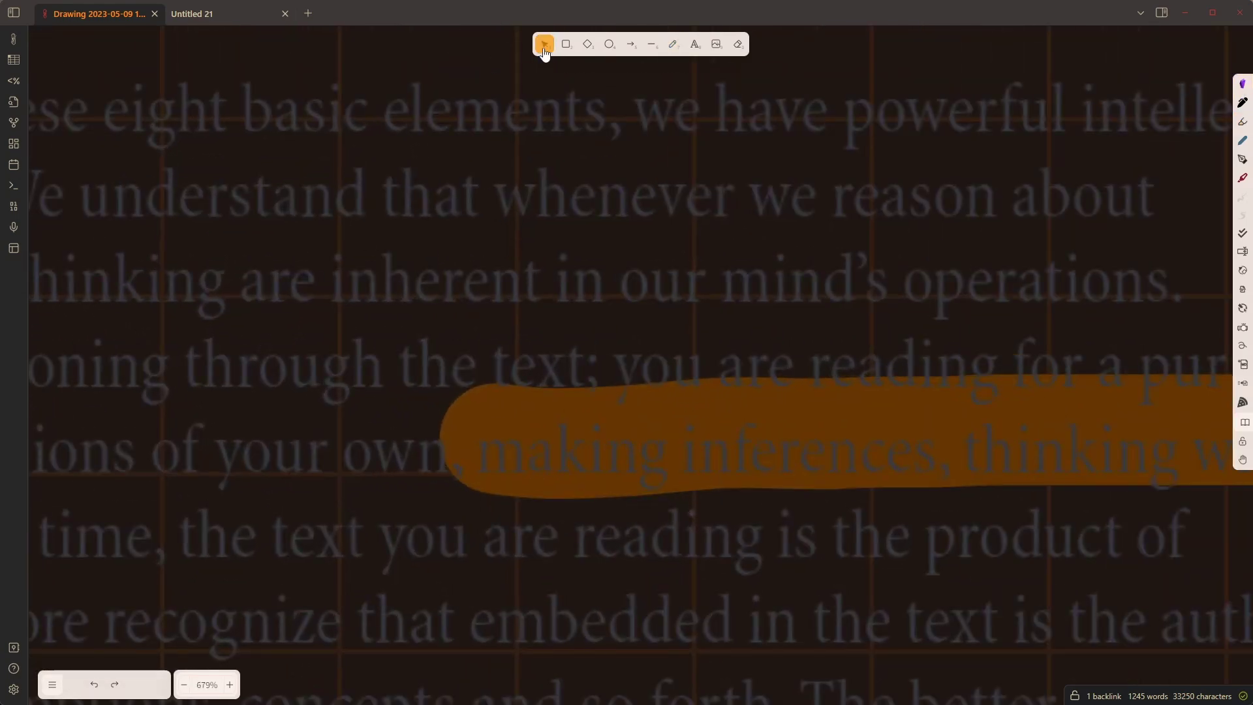
pyautogui.scroll(-16, 558, 258)
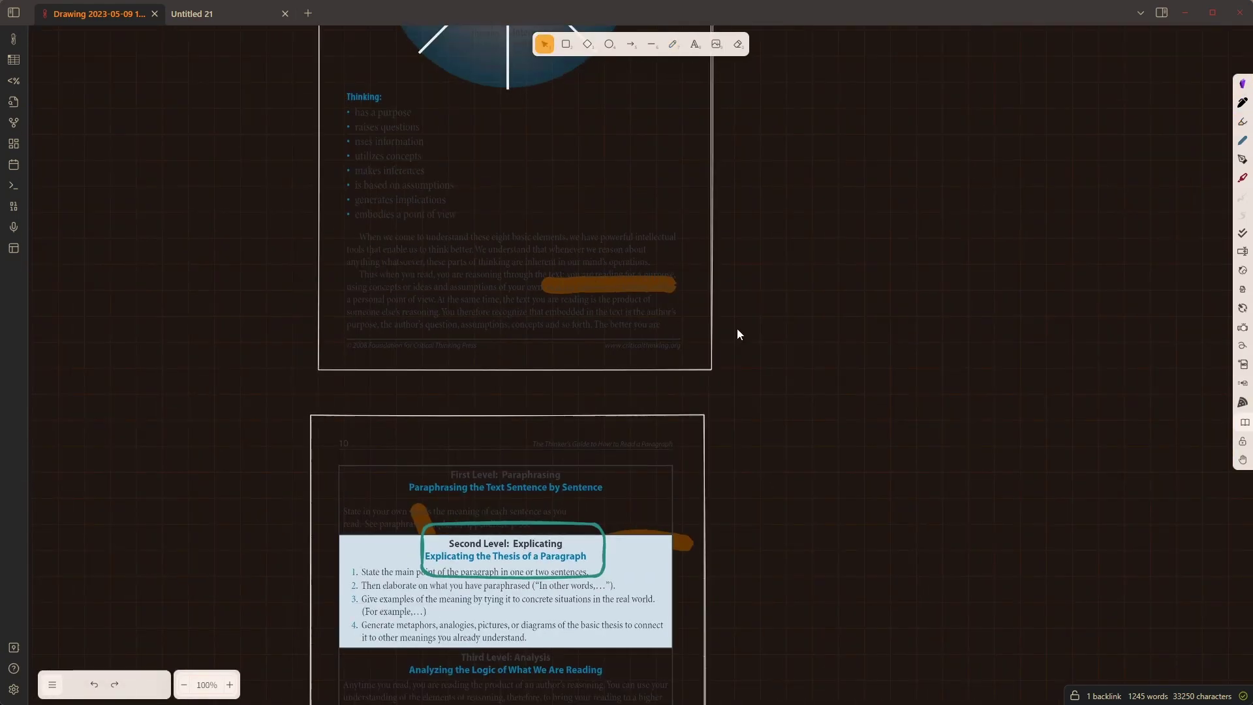
pyautogui.scroll(-2, 878, 308)
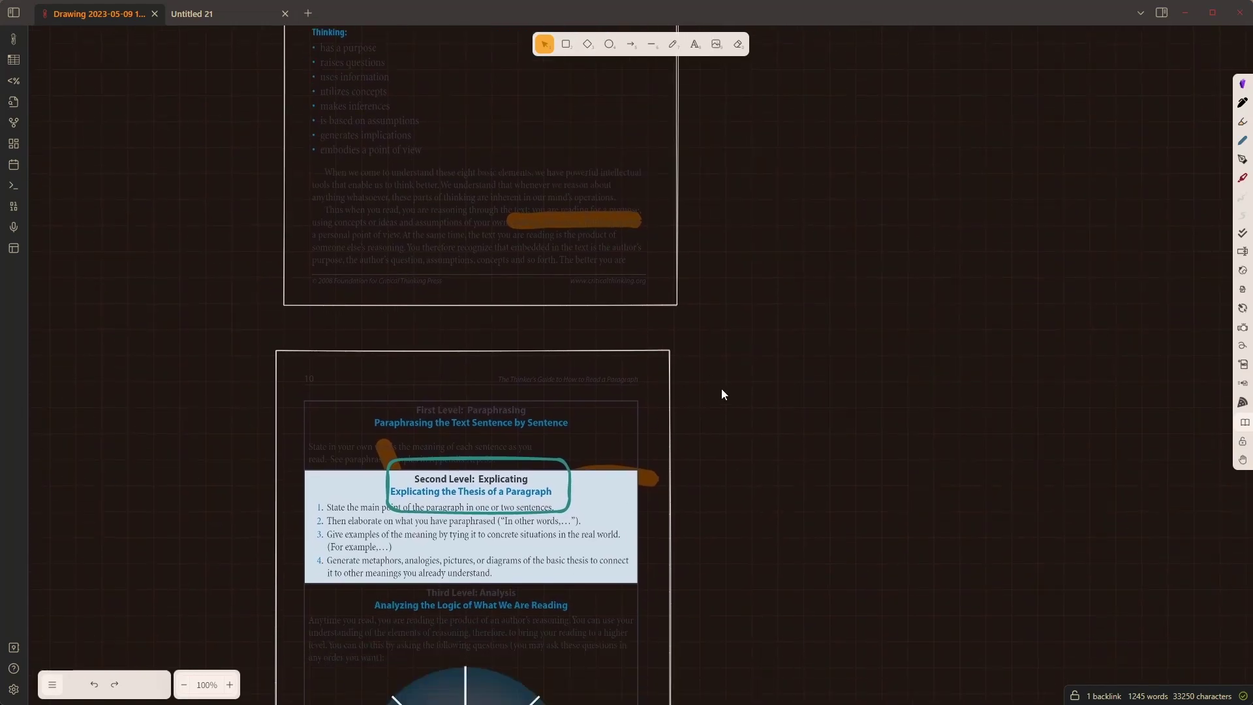
pyautogui.scroll(-5, 721, 397)
pyautogui.moveTo(865, 295); pyautogui.dragTo(385, 587)
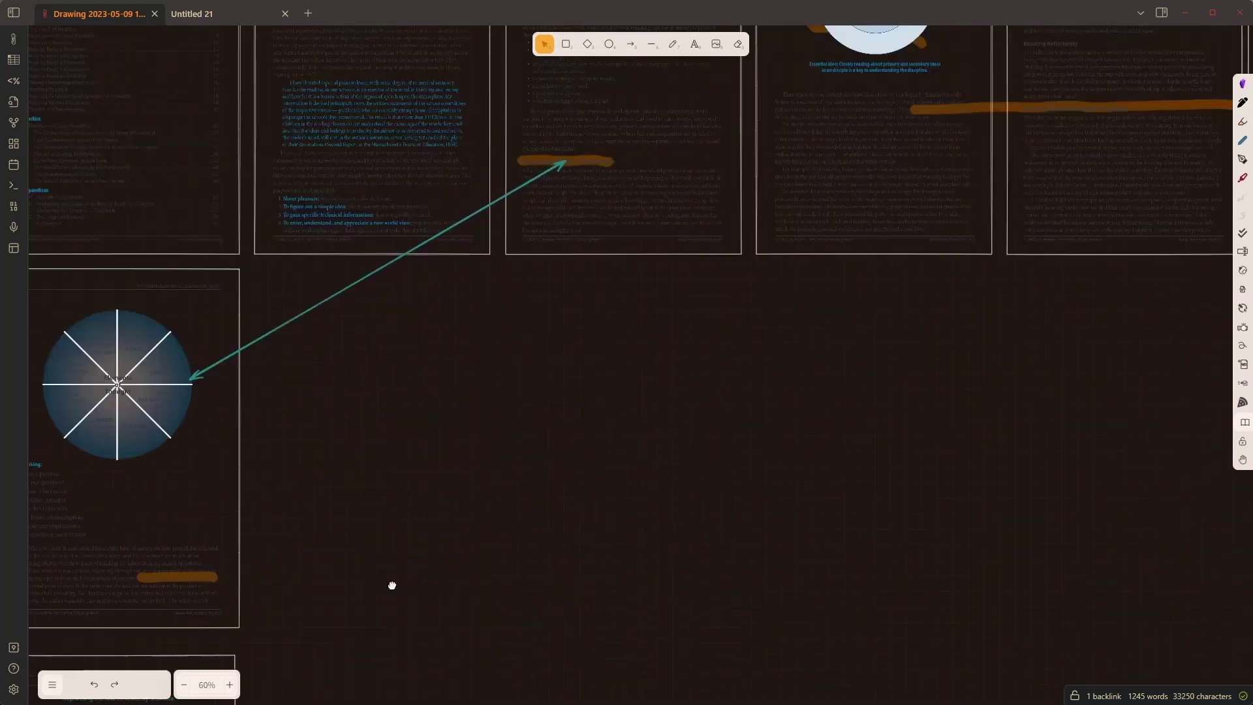
pyautogui.scroll(-3, 660, 505)
pyautogui.moveTo(878, 533); pyautogui.dragTo(409, 616)
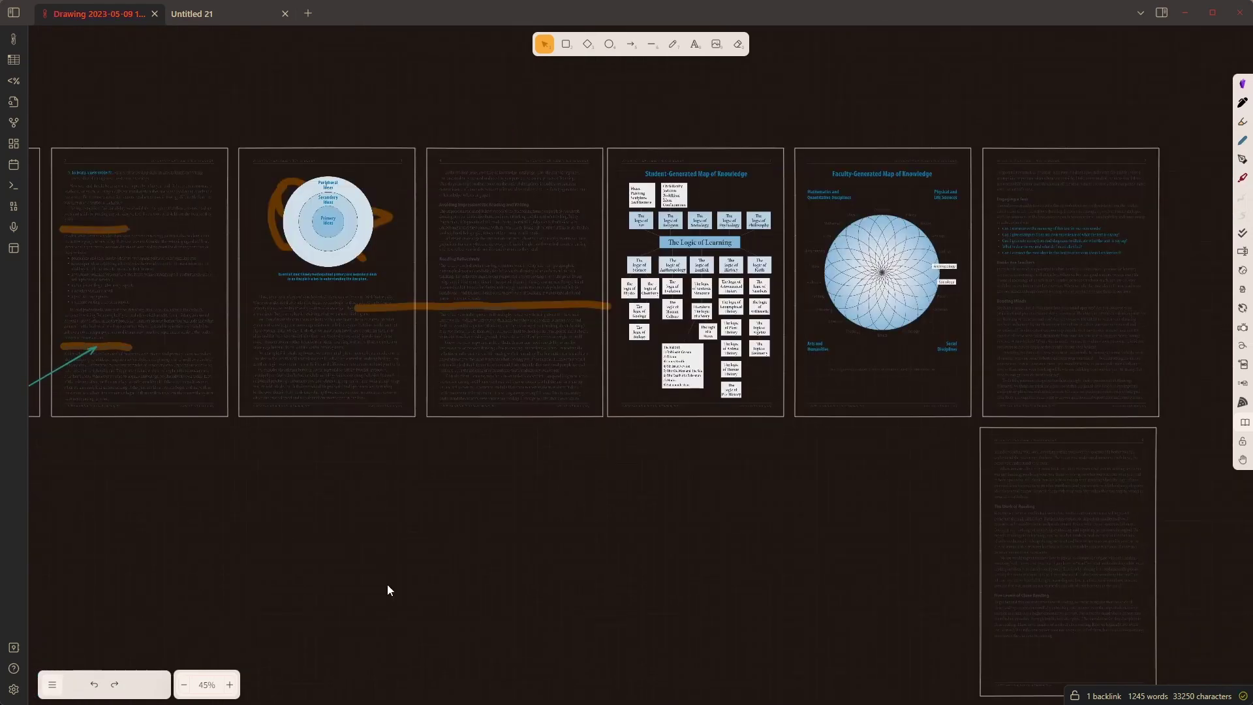
# - Switch the canvas back to light mode and close the menu
pyautogui.click(52, 684)
pyautogui.click(84, 467)
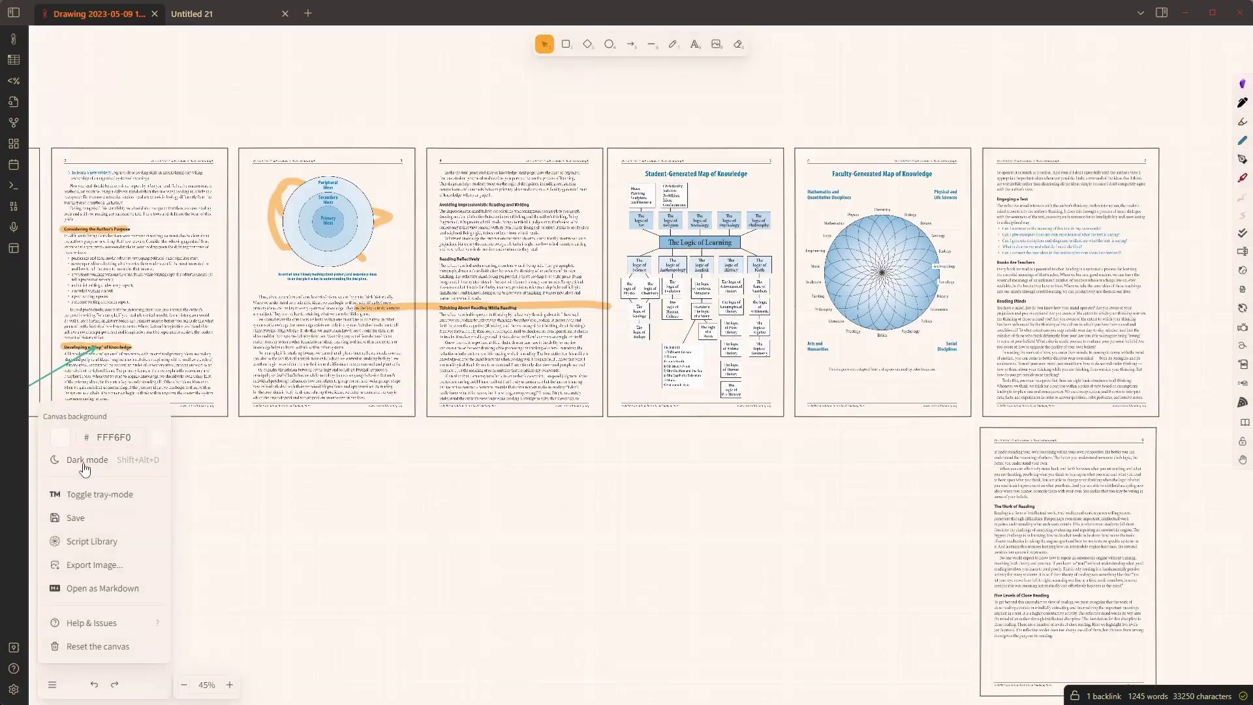
pyautogui.click(583, 537)
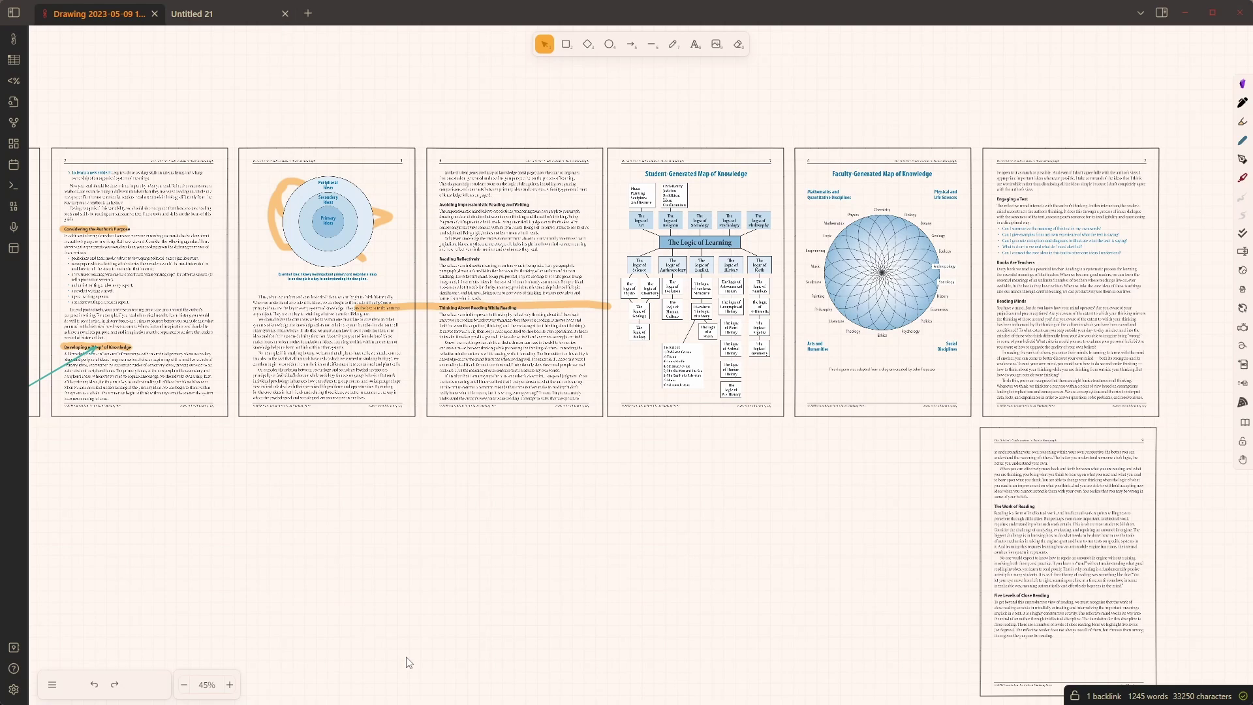
pyautogui.hotkey('ctrl', 'p')
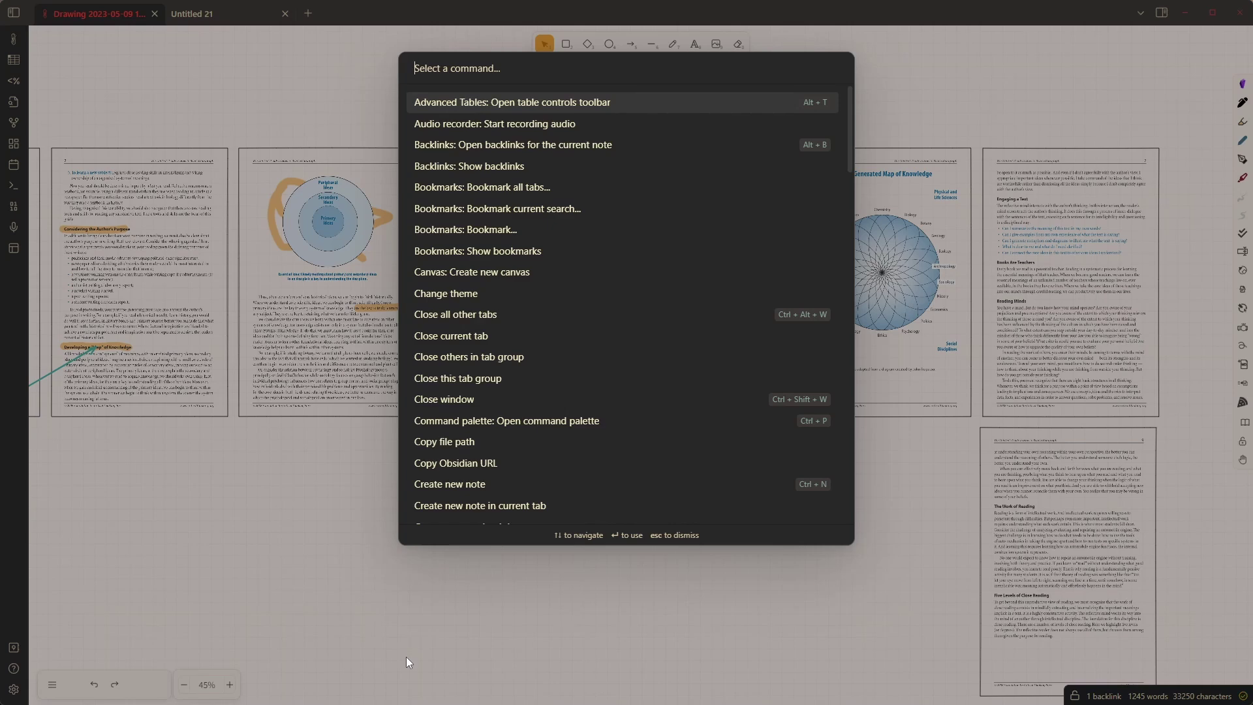
pyautogui.write('pdf')
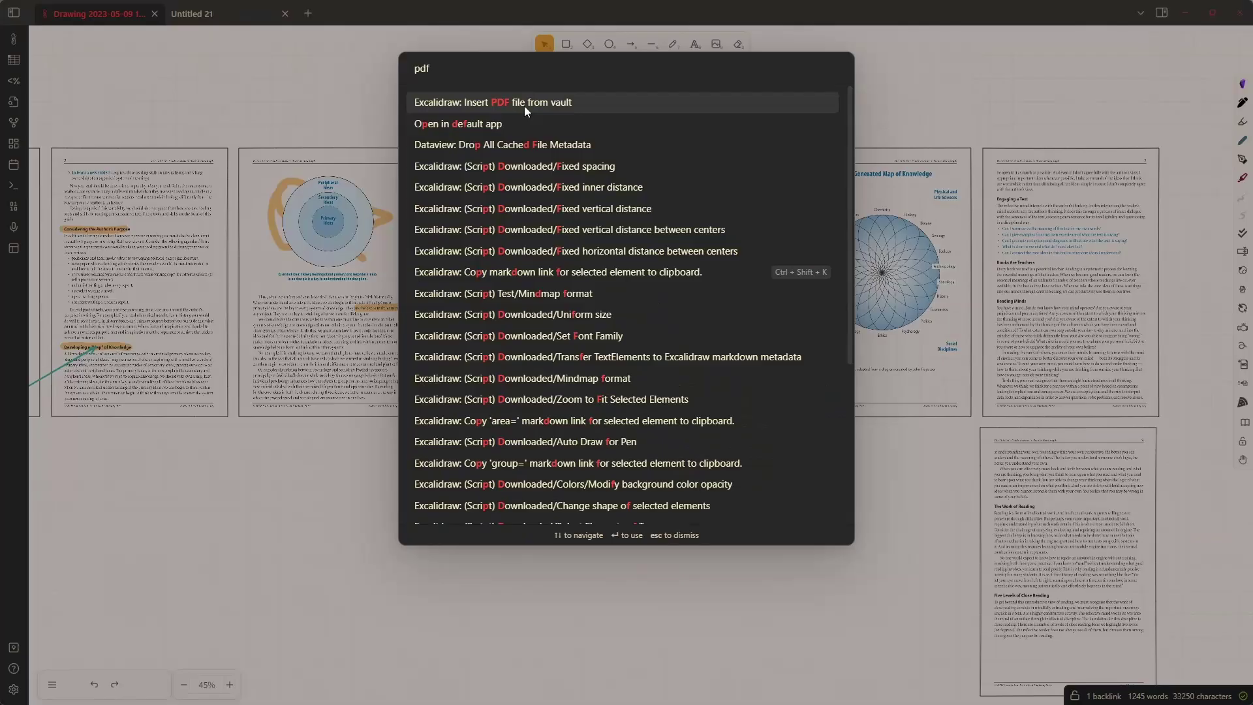
pyautogui.click(414, 130)
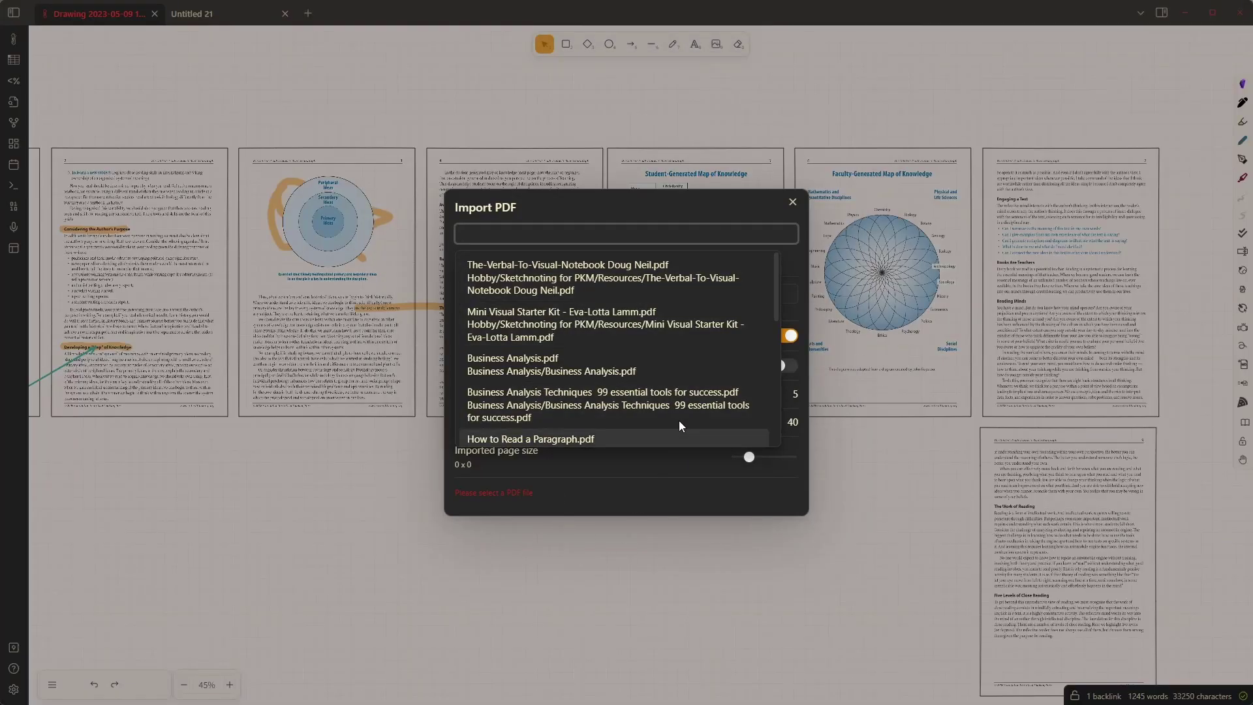
pyautogui.click(792, 203)
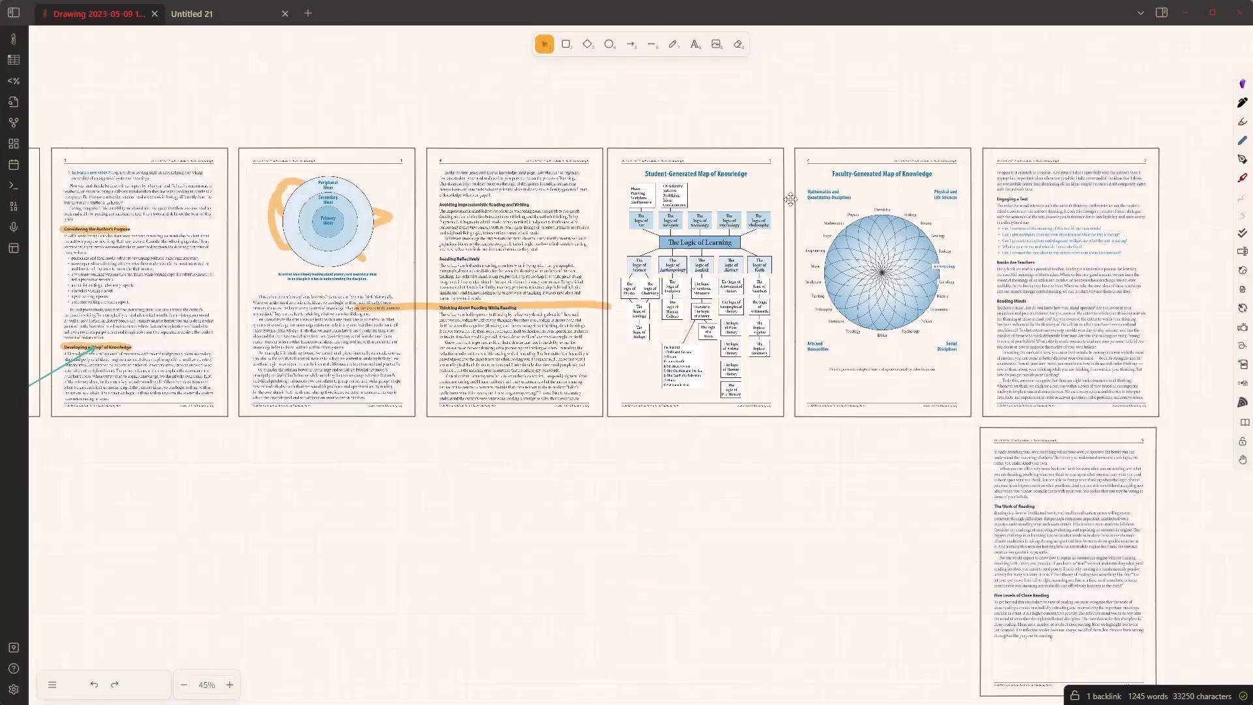
# - Drag 'How to Read a Paragraph.pdf' from Recent Files onto the canvas as an embed
pyautogui.click(14, 13)
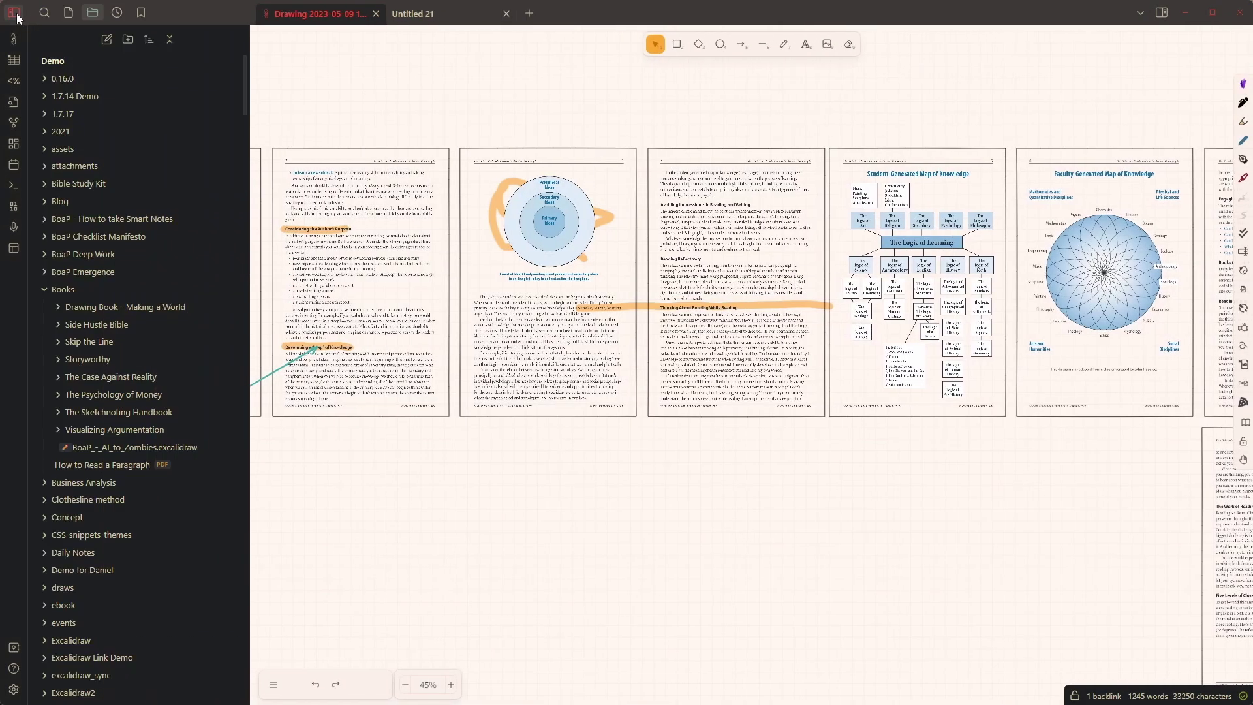
pyautogui.click(112, 12)
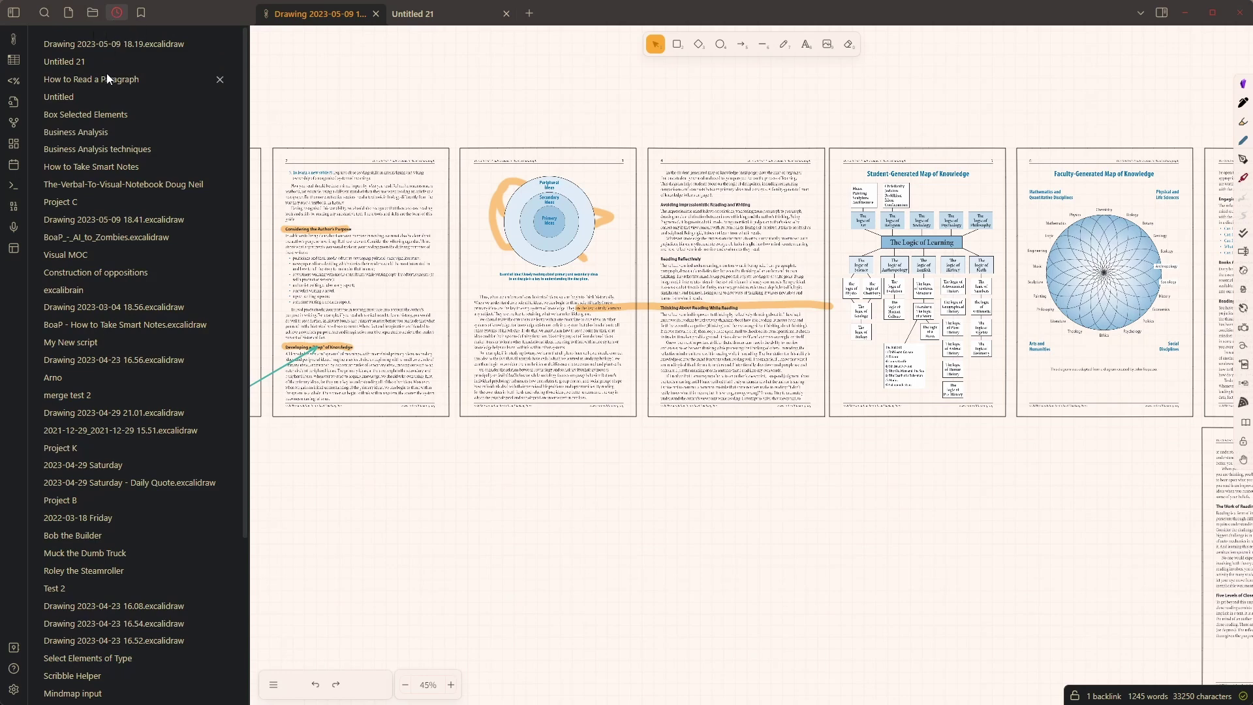
pyautogui.moveTo(114, 85); pyautogui.dragTo(782, 520)
pyautogui.press('shift')
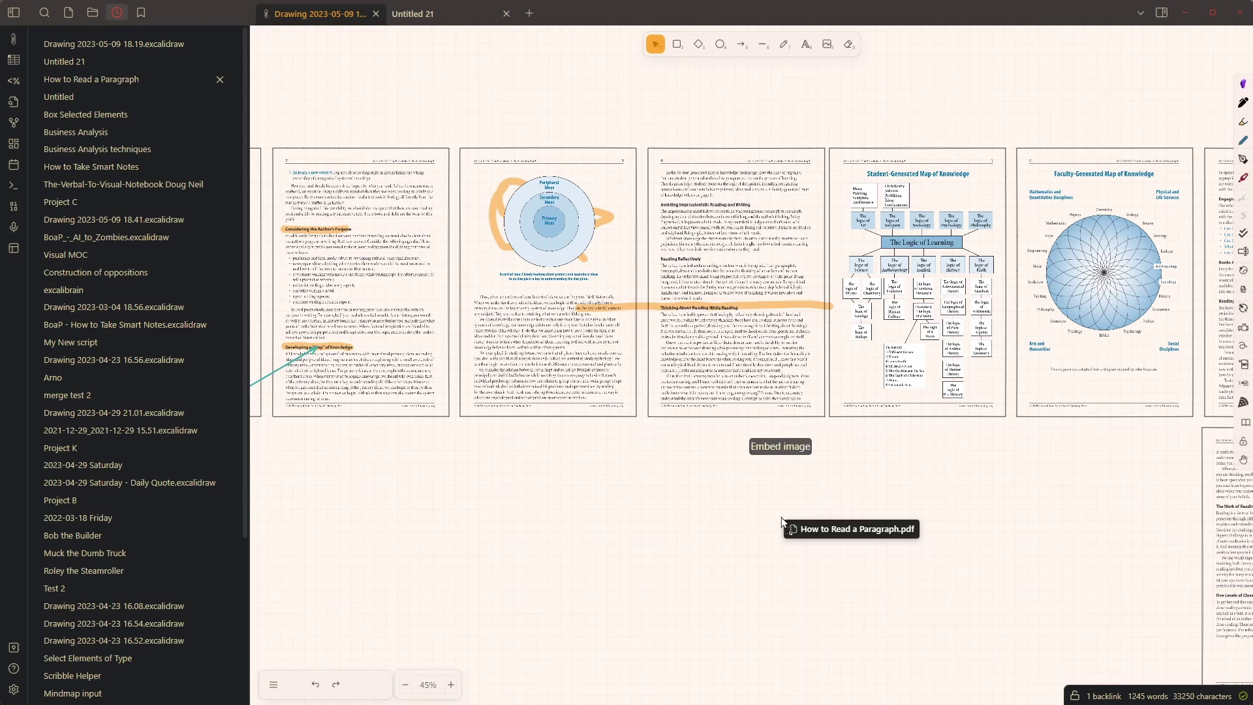
# - Import page 24, 'The Practice: Exercises in Close Reading', onto the canvas
pyautogui.moveTo(782, 520); pyautogui.dragTo(782, 522)
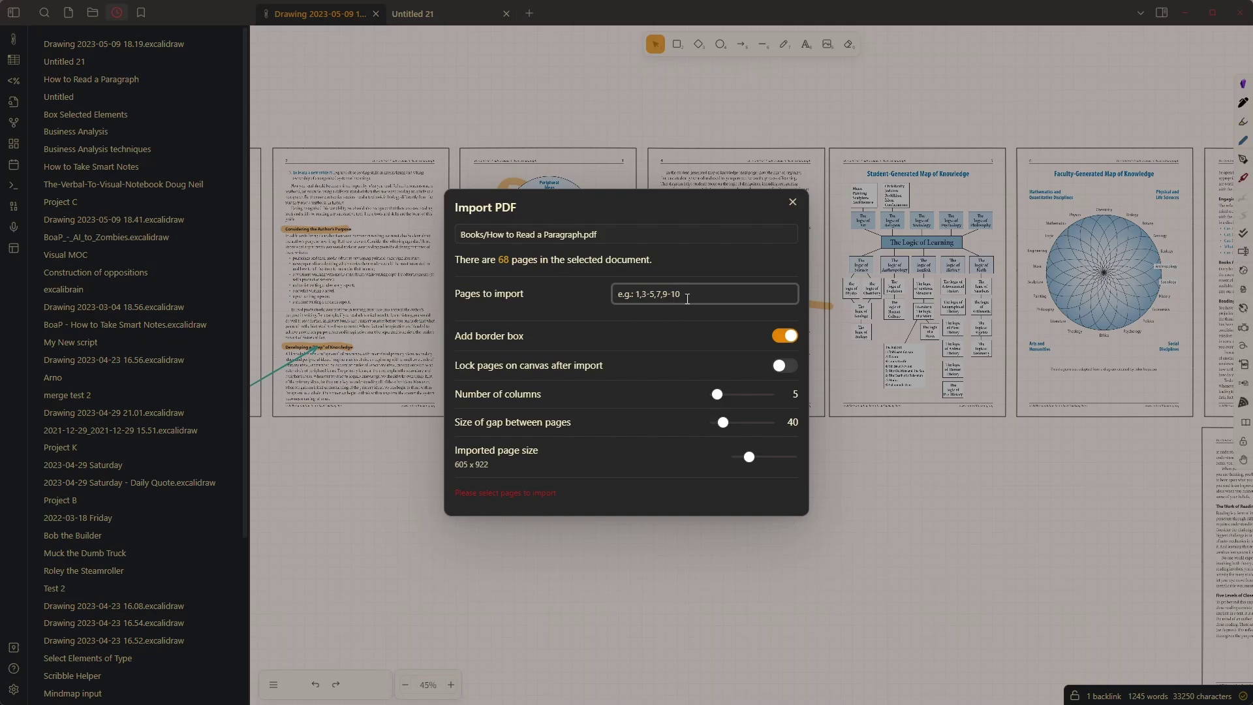
pyautogui.write('24')
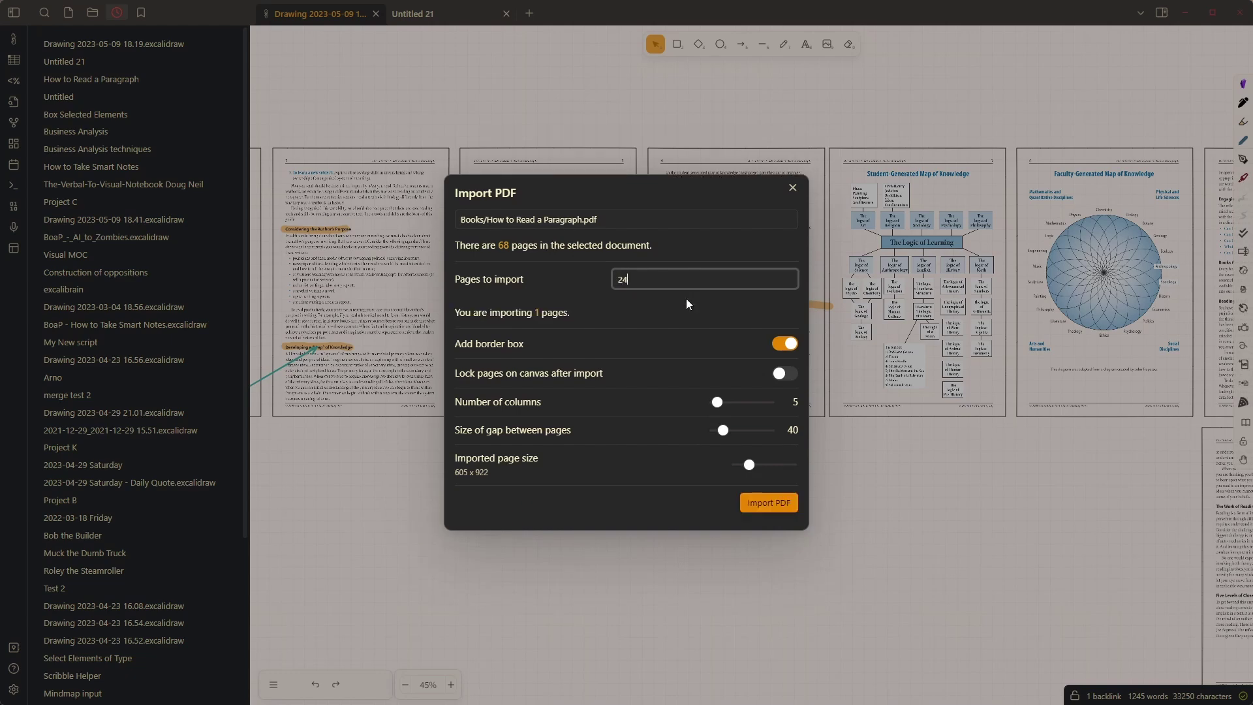
pyautogui.click(760, 504)
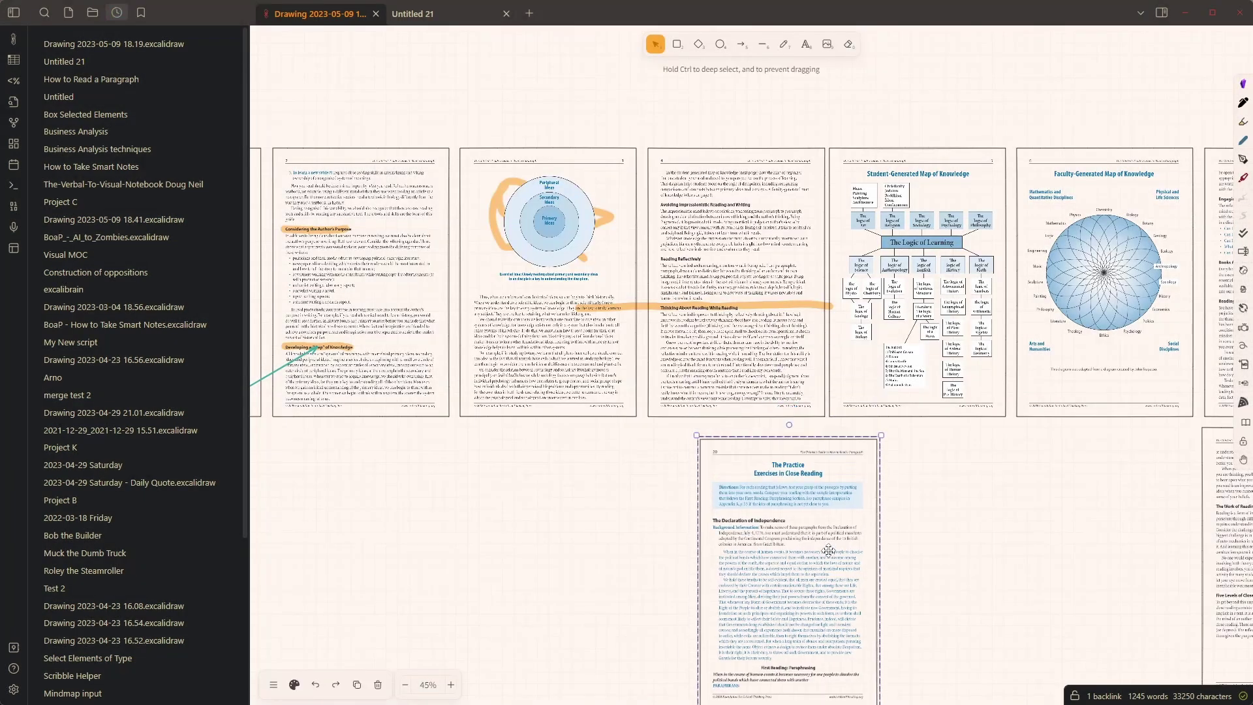
pyautogui.scroll(5, 828, 551)
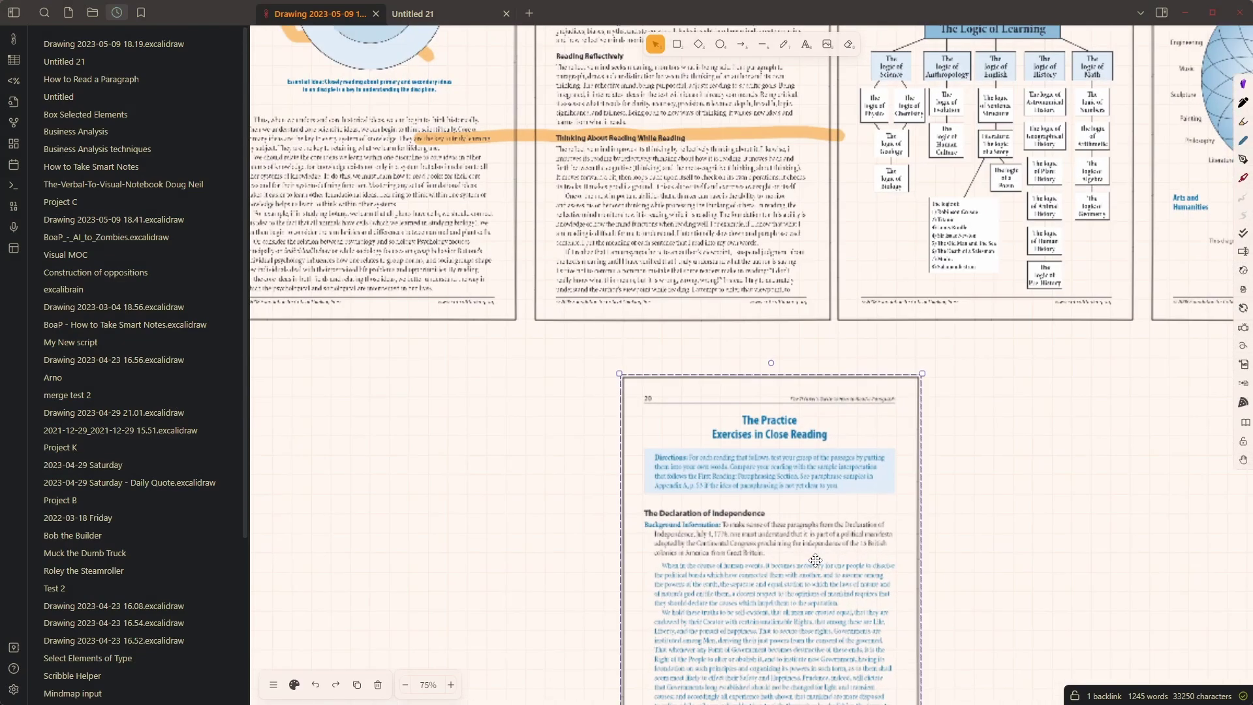